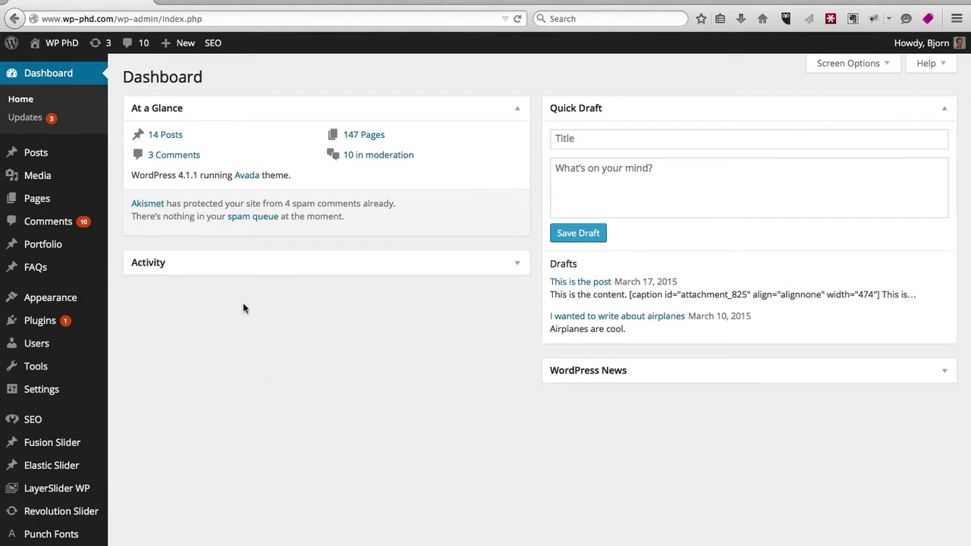
Step: Bring up the Users submenu in the Dashboard's admin sidebar
{"action": "mouse_move", "coordinate": [36, 349]}
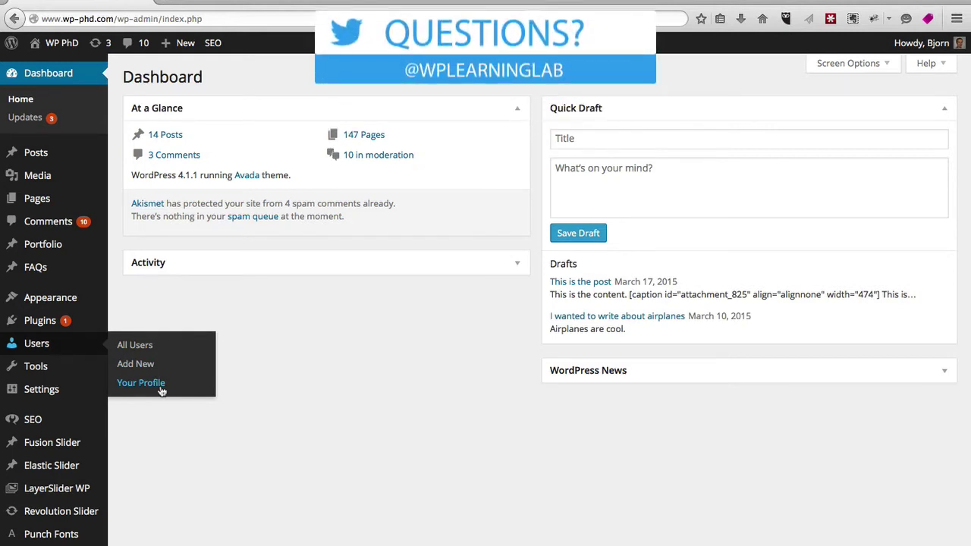
Step: Show the All Users list with its single Administrator account, then move toward Add New
{"action": "left_click", "coordinate": [136, 350]}
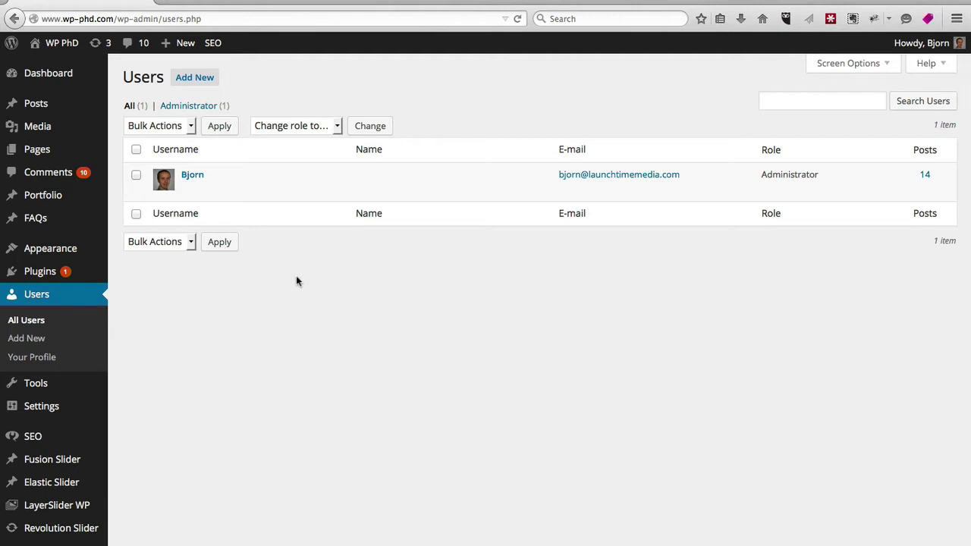
{"action": "mouse_move", "coordinate": [173, 200]}
Step: Open the Add New User form and look over the available roles without changing them
{"action": "left_click", "coordinate": [25, 340]}
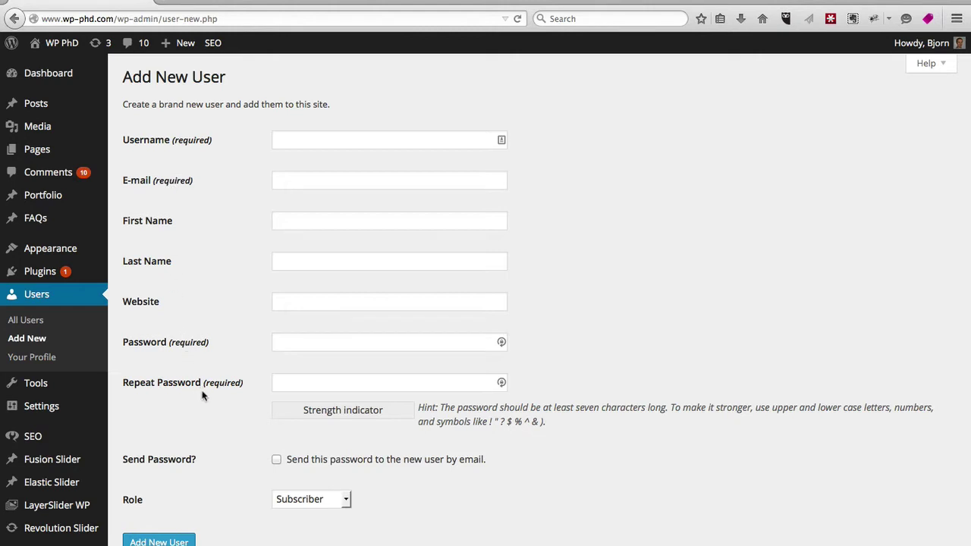
{"action": "left_click", "coordinate": [345, 500]}
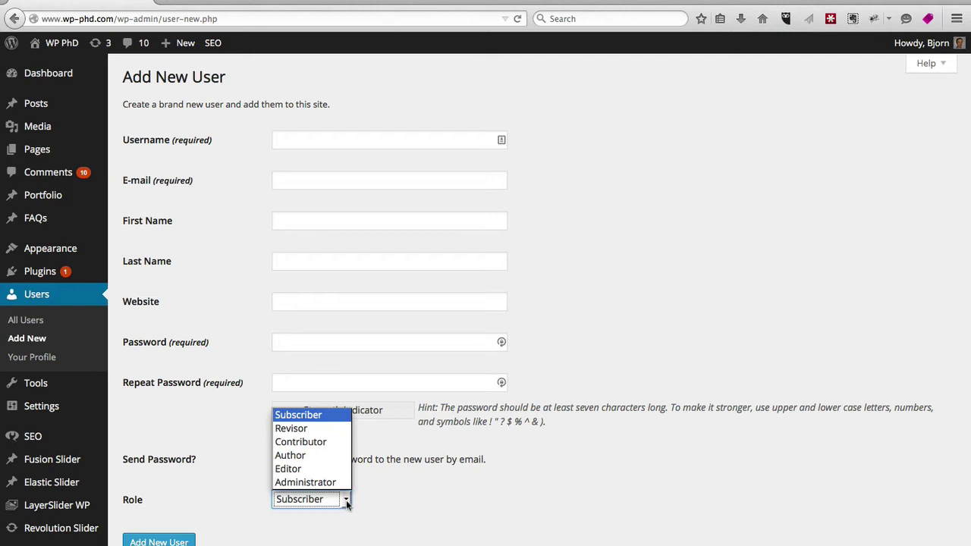
{"action": "left_click", "coordinate": [240, 457]}
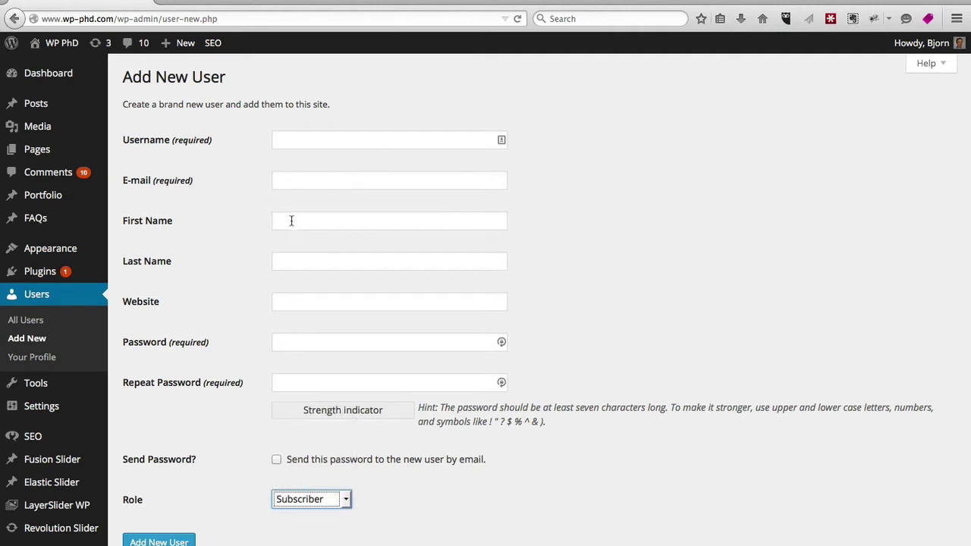
Step: Enter the new user's username and e-mail address, correcting typos along the way
{"action": "left_click", "coordinate": [297, 138]}
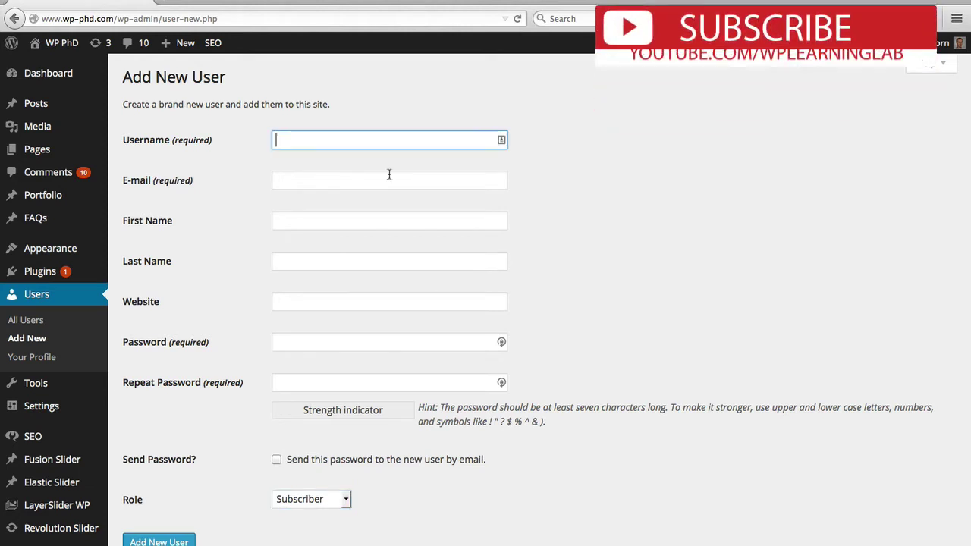
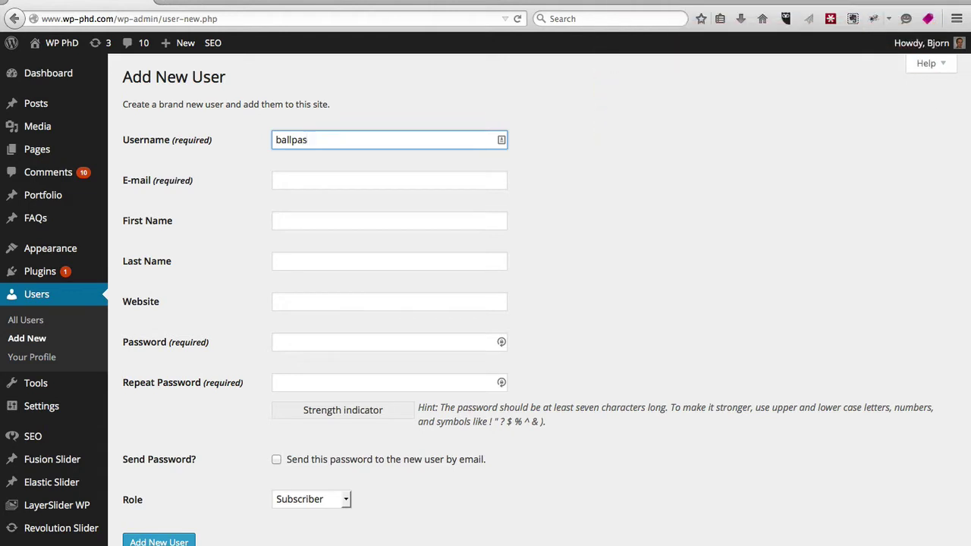
{"action": "key", "text": "Tab"}
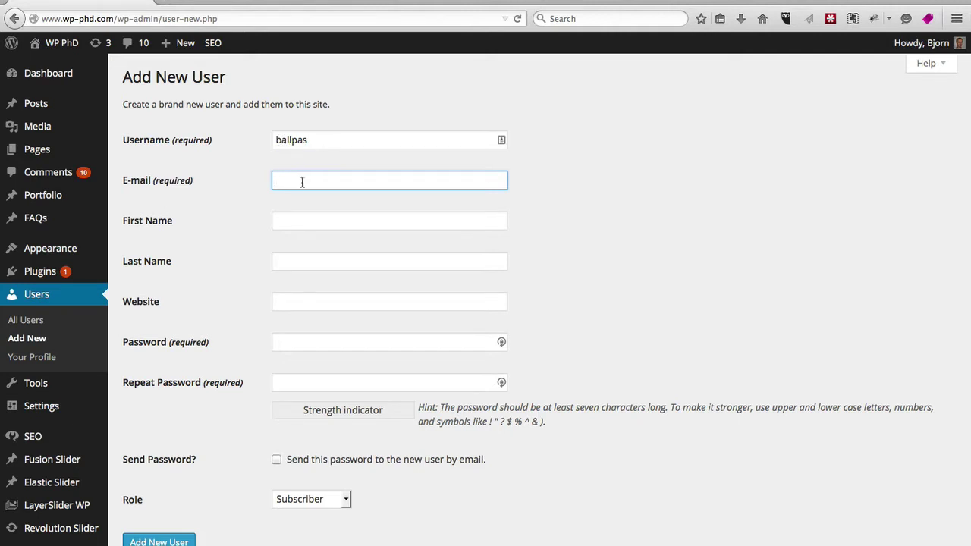
{"action": "key", "text": "Tab"}
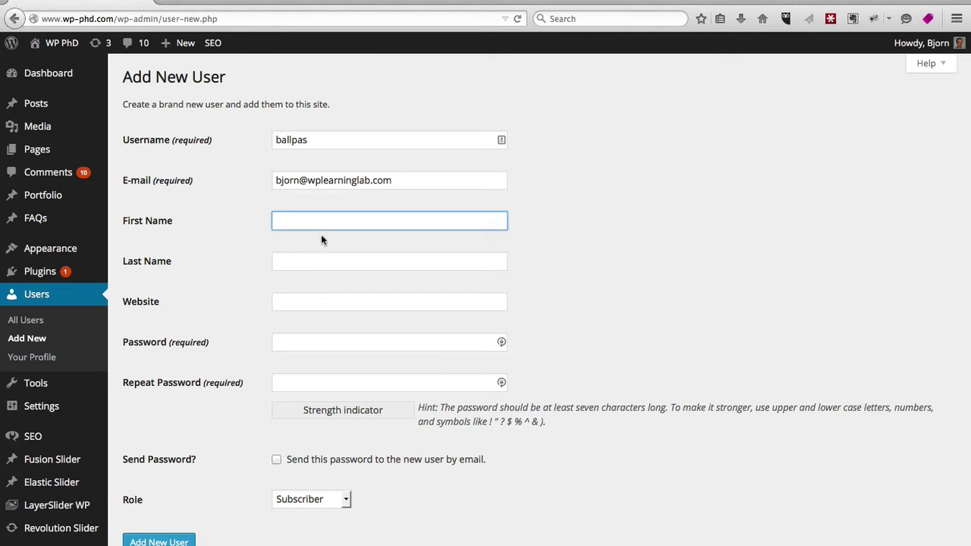
Step: Type the account password and a matching Repeat Password entry
{"action": "left_click", "coordinate": [316, 340]}
{"action": "type", "text": "p"}
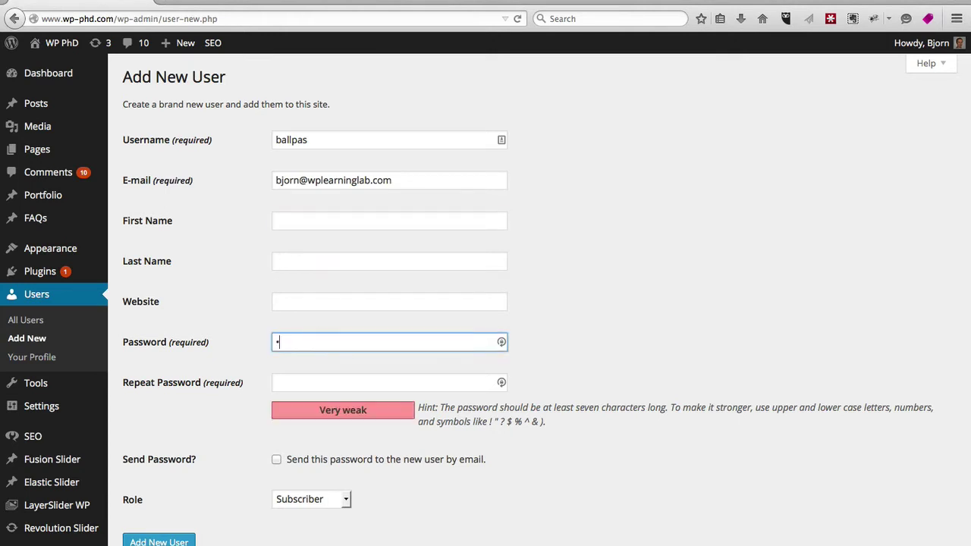
{"action": "type", "text": "asswor"}
{"action": "key", "text": "Tab"}
{"action": "type", "text": "p"}
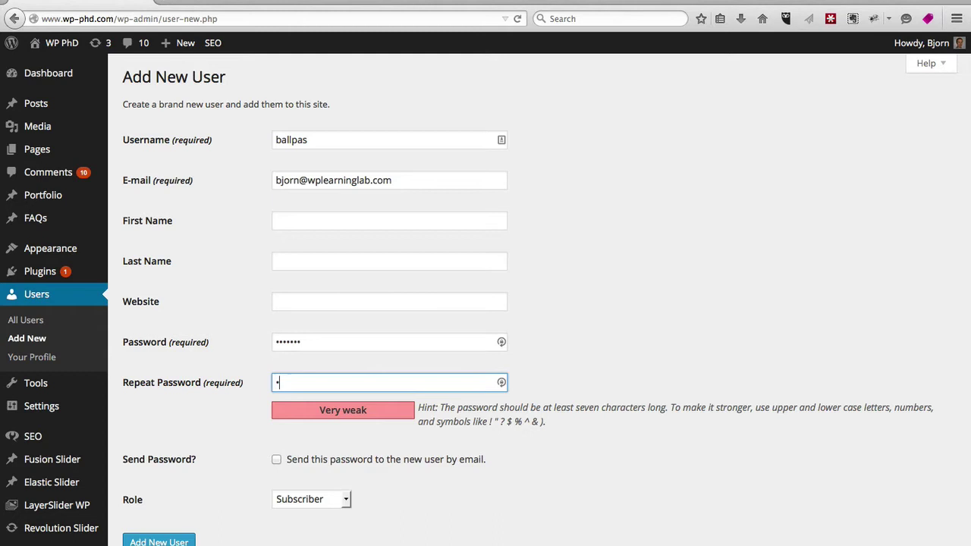
{"action": "type", "text": "assword"}
{"action": "left_click_drag", "start_coordinate": [321, 347], "coordinate": [245, 341]}
{"action": "type", "text": "p"}
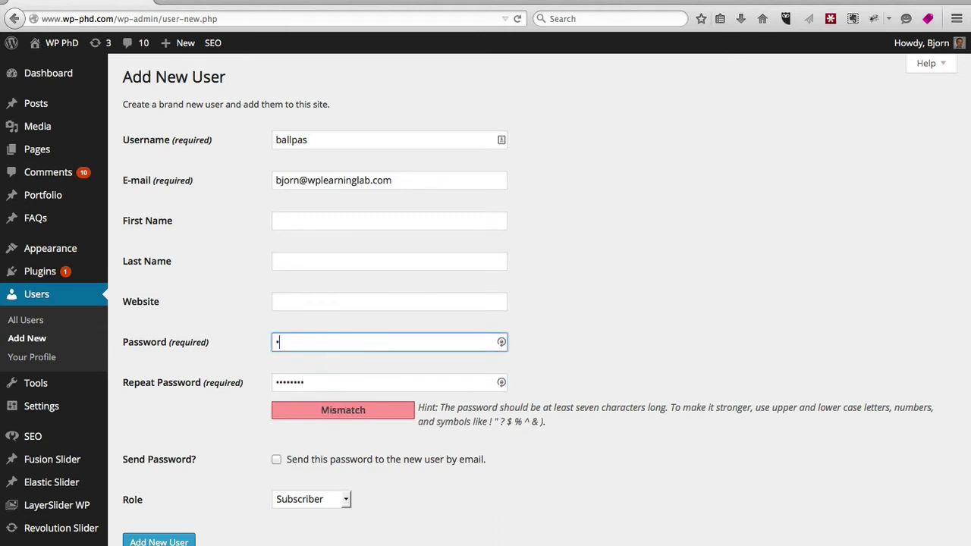
{"action": "type", "text": "asswor"}
{"action": "key", "text": "Tab"}
{"action": "type", "text": "p"}
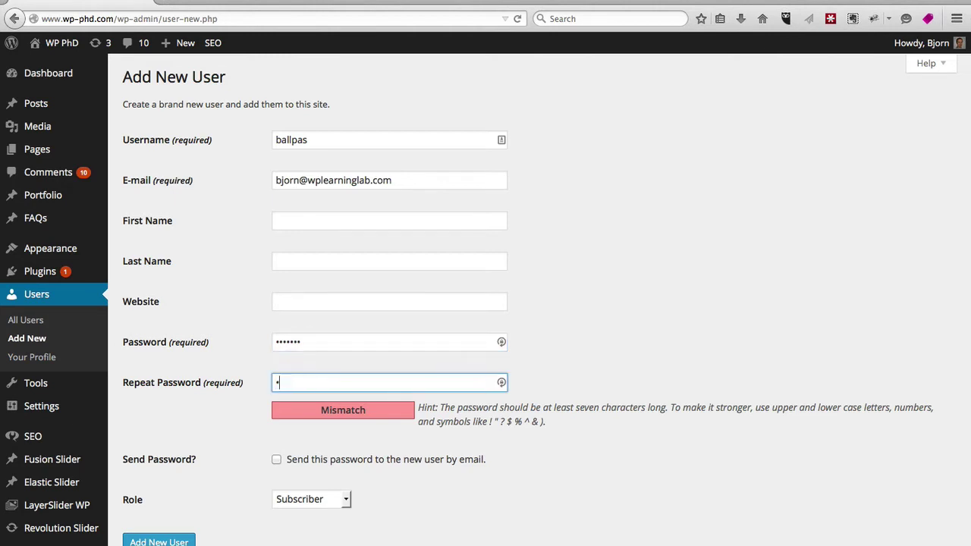
{"action": "type", "text": "asswor"}
{"action": "key", "text": "Tab"}
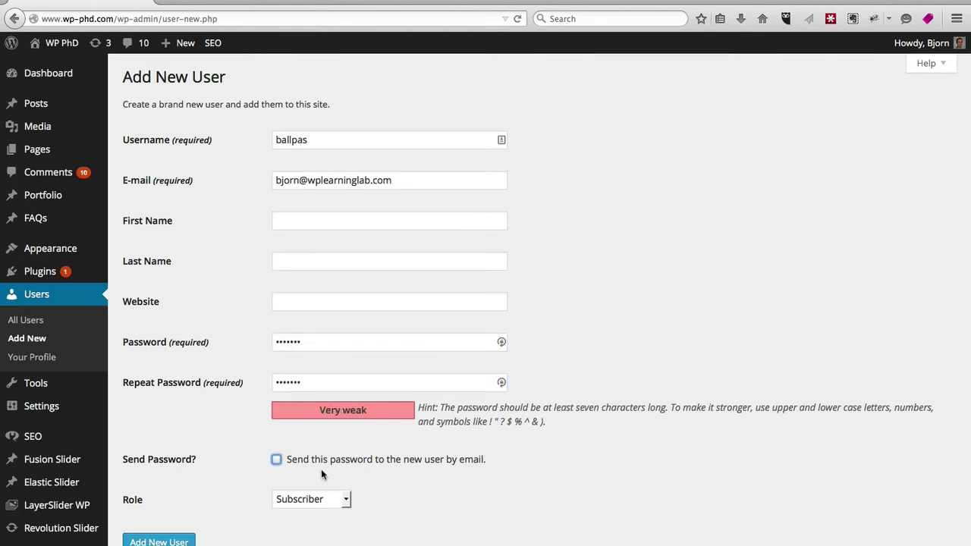
Step: Set the role to Administrator and submit the new user
{"action": "left_click", "coordinate": [277, 460]}
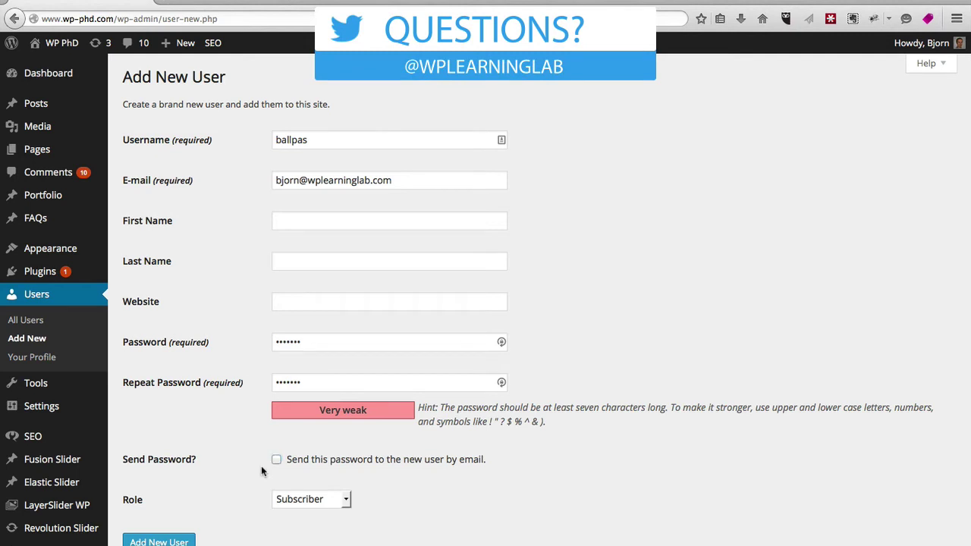
{"action": "left_click", "coordinate": [343, 499]}
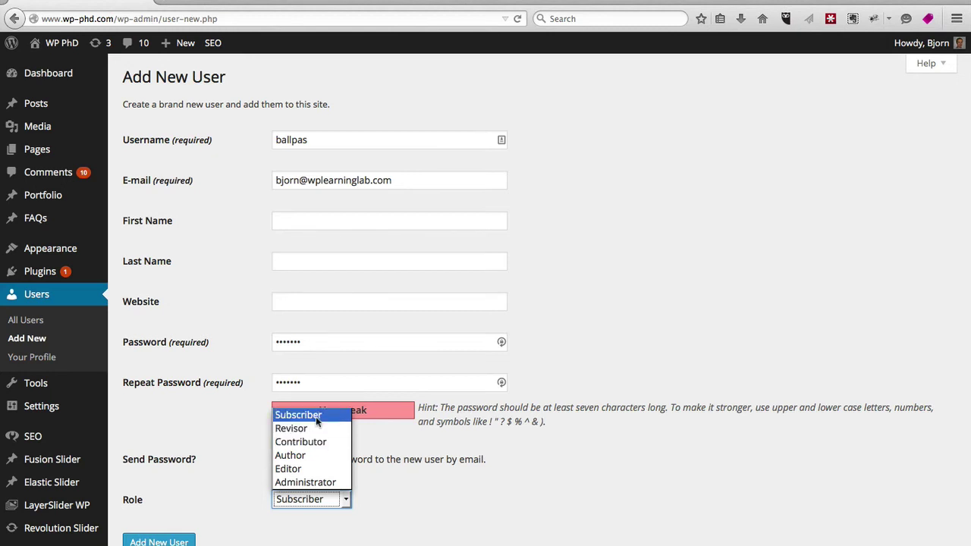
{"action": "left_click", "coordinate": [329, 484]}
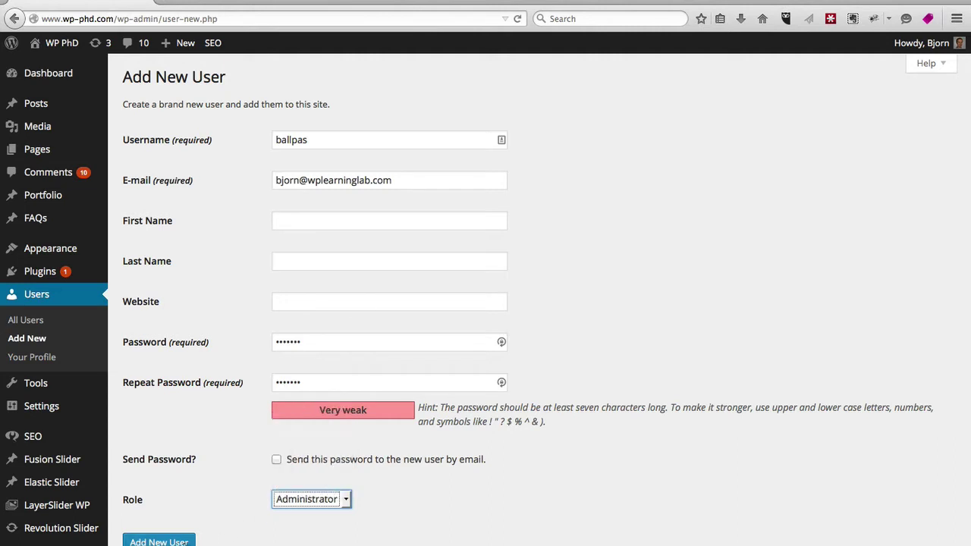
{"action": "key", "text": "Return"}
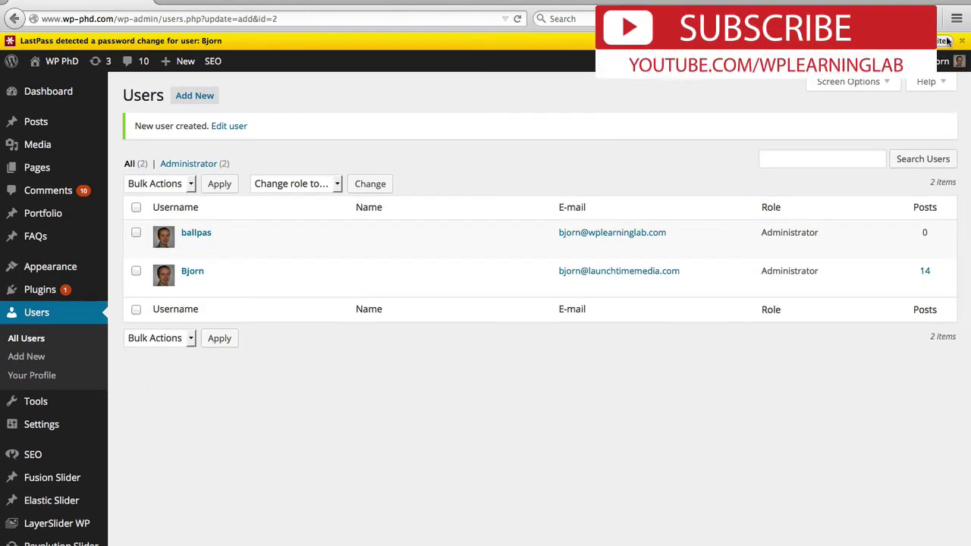
Step: Dismiss the LastPass notification and open the new user's Edit User page
{"action": "left_click", "coordinate": [962, 40]}
{"action": "left_click", "coordinate": [189, 230]}
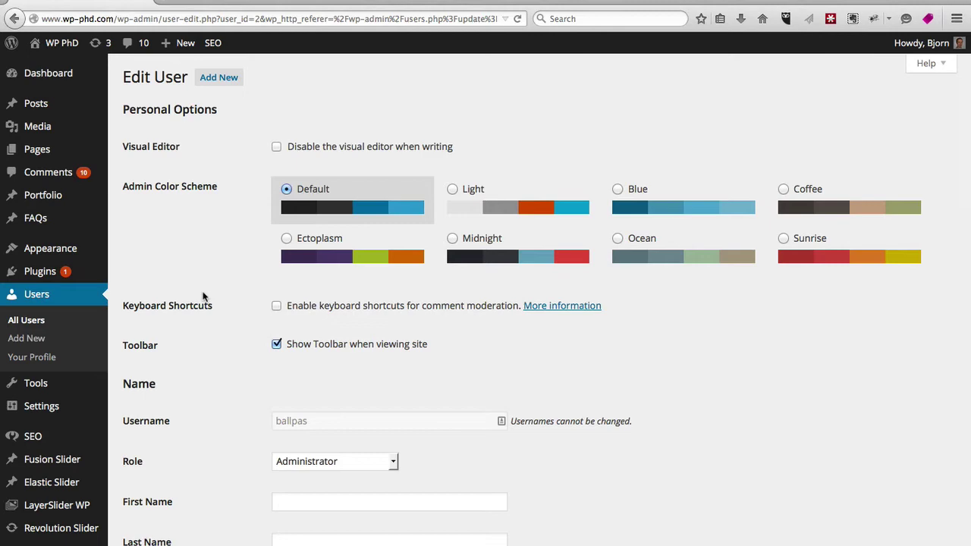
{"action": "scroll", "coordinate": [202, 296], "scroll_direction": "down", "scroll_amount": 5}
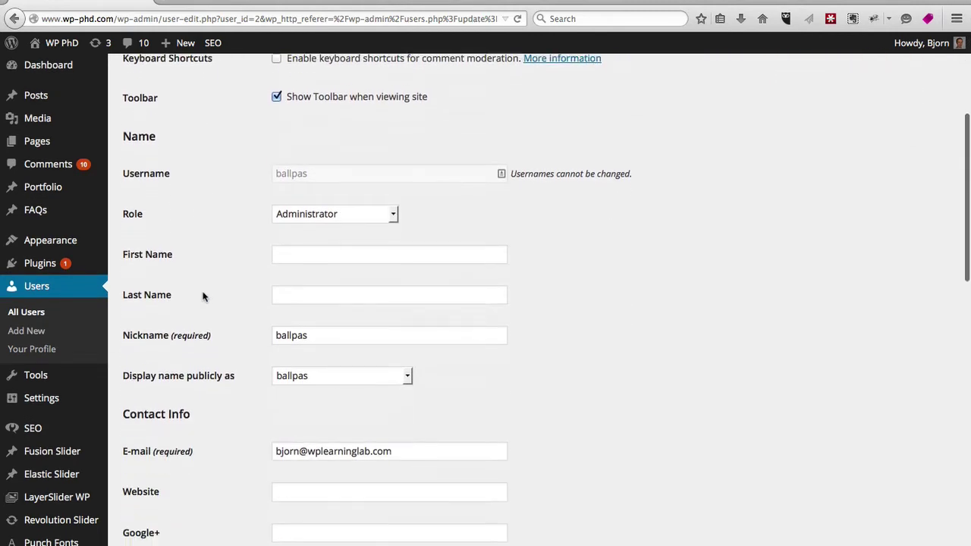
{"action": "scroll", "coordinate": [203, 296], "scroll_direction": "down", "scroll_amount": 1}
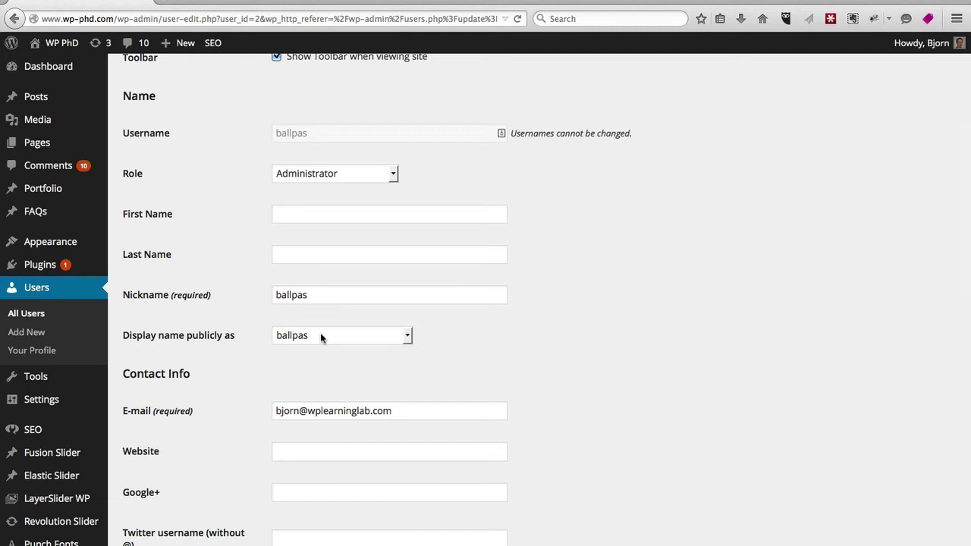
{"action": "left_click", "coordinate": [408, 335]}
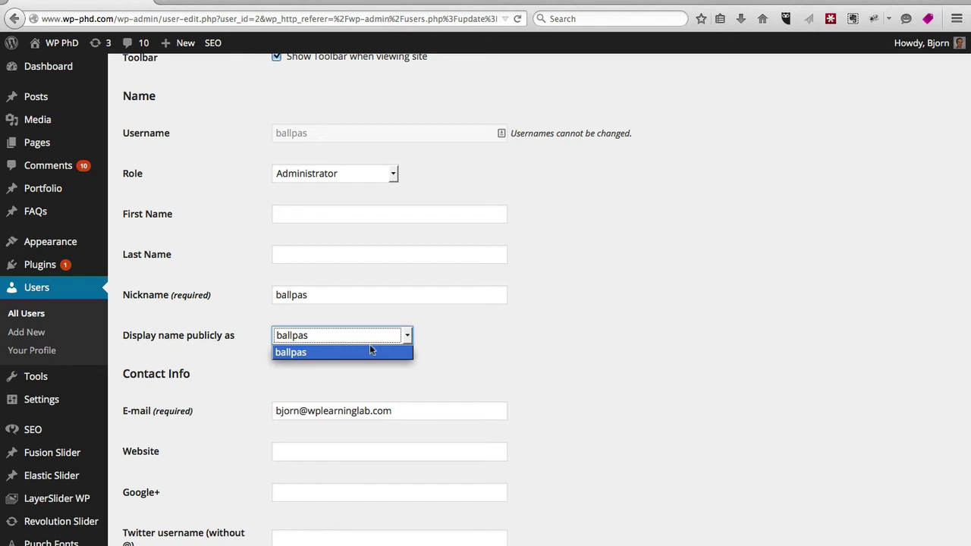
Step: Enter the user's first and last name, nickname 'Flying Eagle', and display that nickname publicly
{"action": "left_click", "coordinate": [318, 354]}
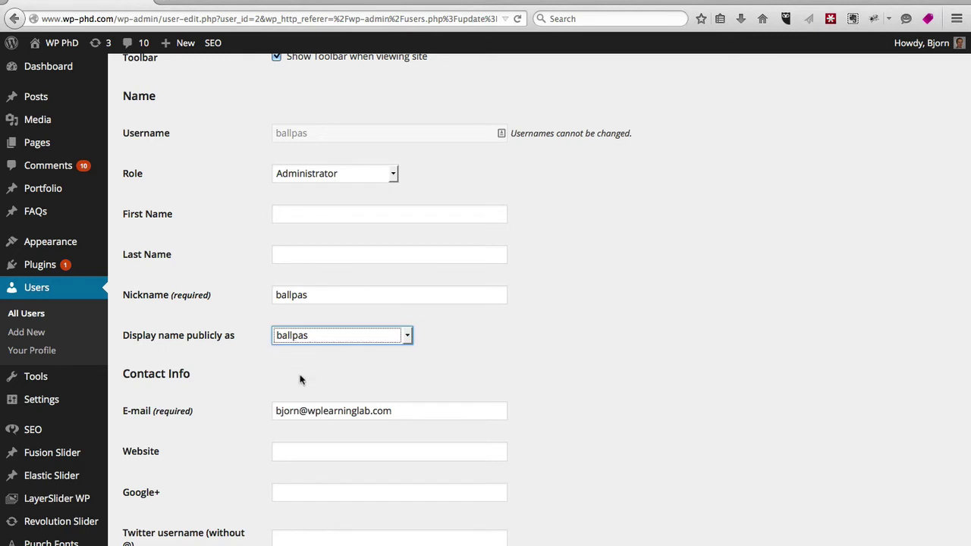
{"action": "left_click", "coordinate": [327, 217]}
{"action": "key", "text": "Tab"}
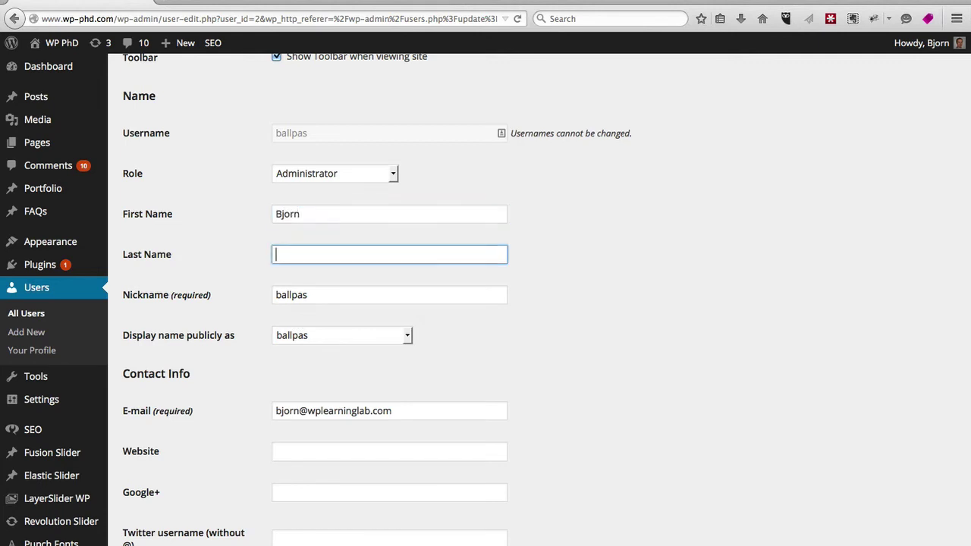
{"action": "key", "text": "Tab"}
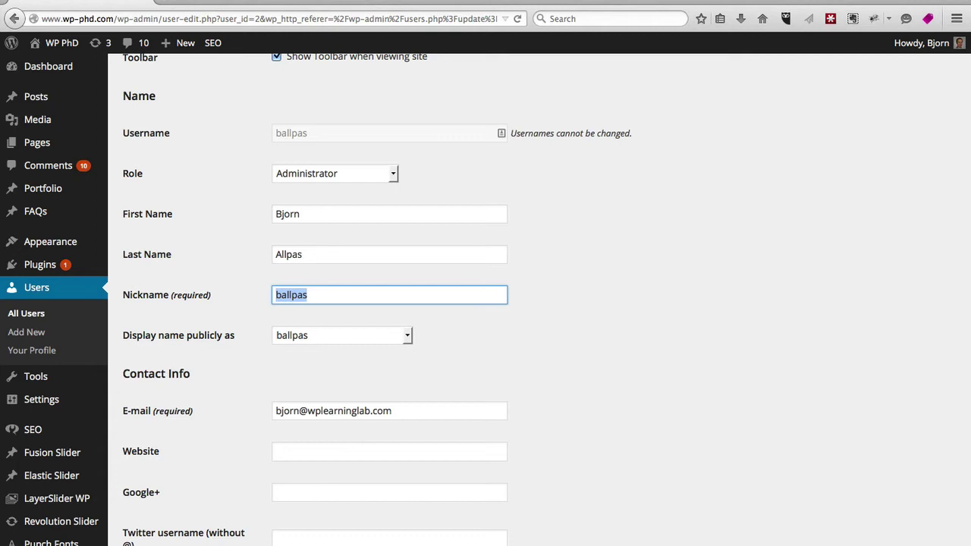
{"action": "key", "text": "Tab"}
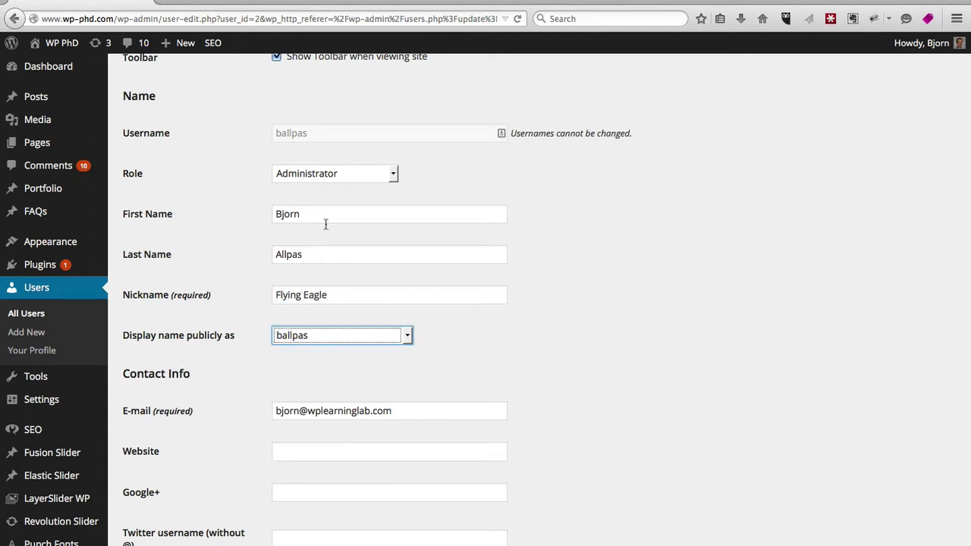
{"action": "left_click", "coordinate": [407, 335]}
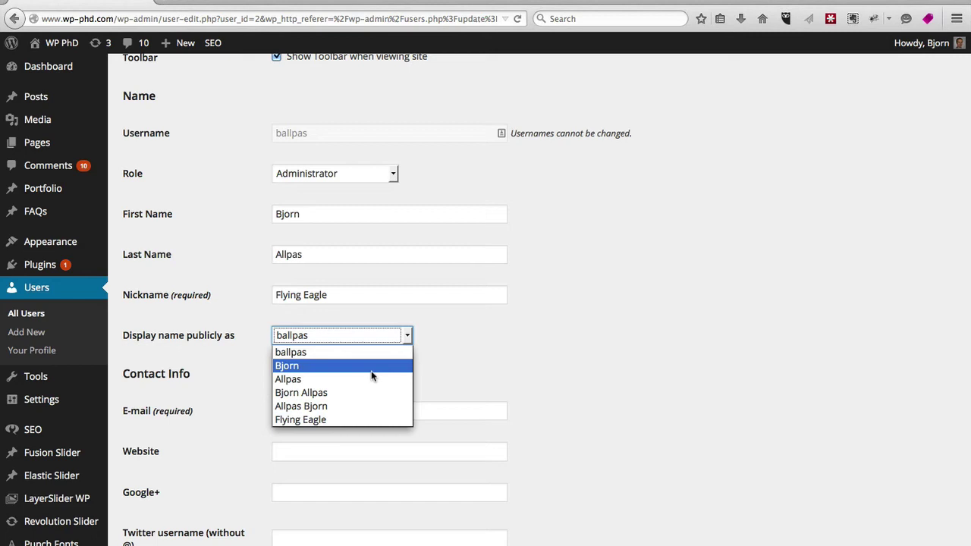
{"action": "left_click", "coordinate": [369, 419]}
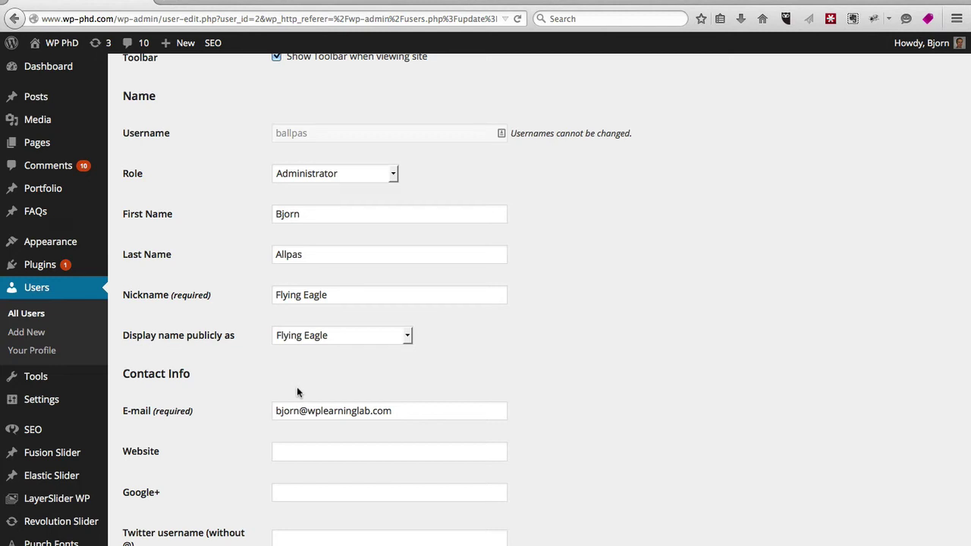
Step: Scroll down the profile to the password, author SEO fields and Update User button
{"action": "scroll", "coordinate": [222, 394], "scroll_direction": "down", "scroll_amount": 3}
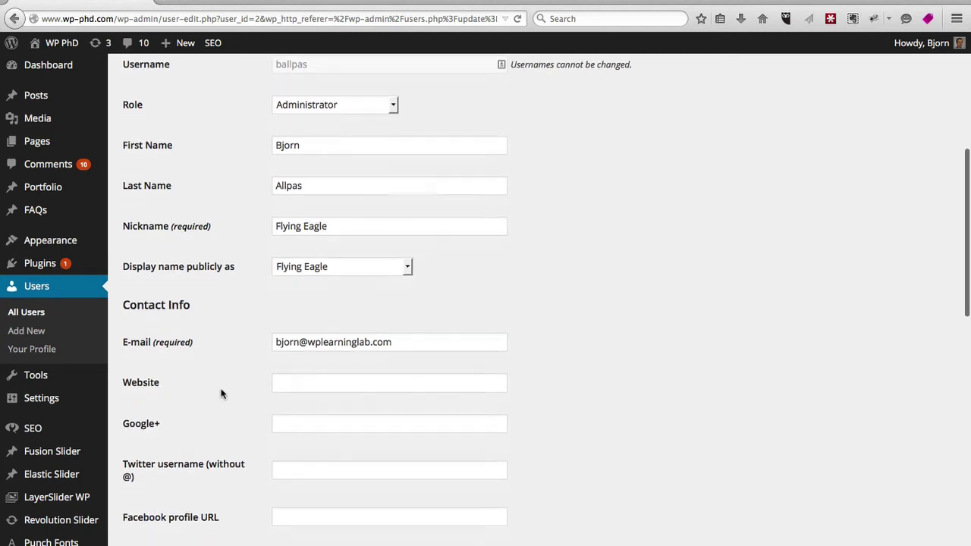
{"action": "scroll", "coordinate": [221, 394], "scroll_direction": "down", "scroll_amount": 6}
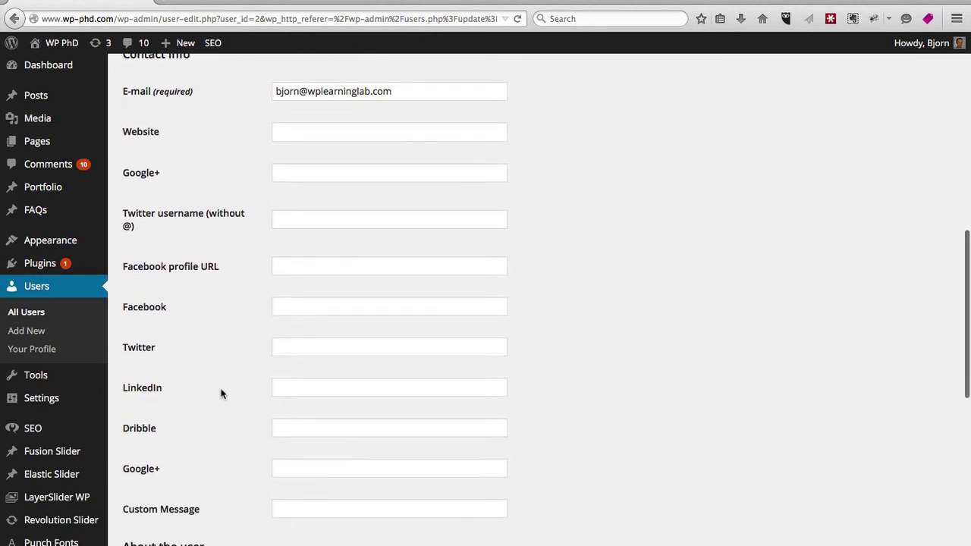
{"action": "scroll", "coordinate": [220, 393], "scroll_direction": "up", "scroll_amount": 1}
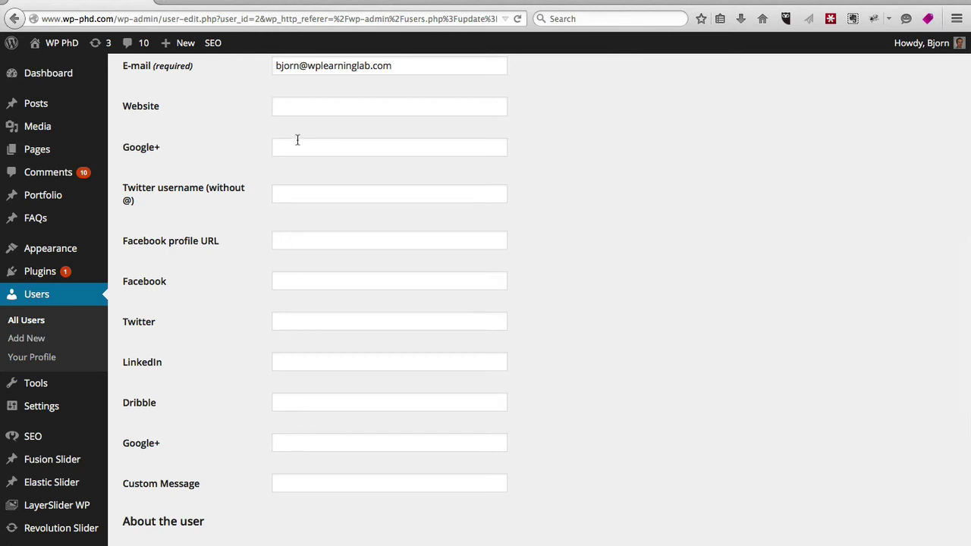
{"action": "scroll", "coordinate": [203, 324], "scroll_direction": "down", "scroll_amount": 10}
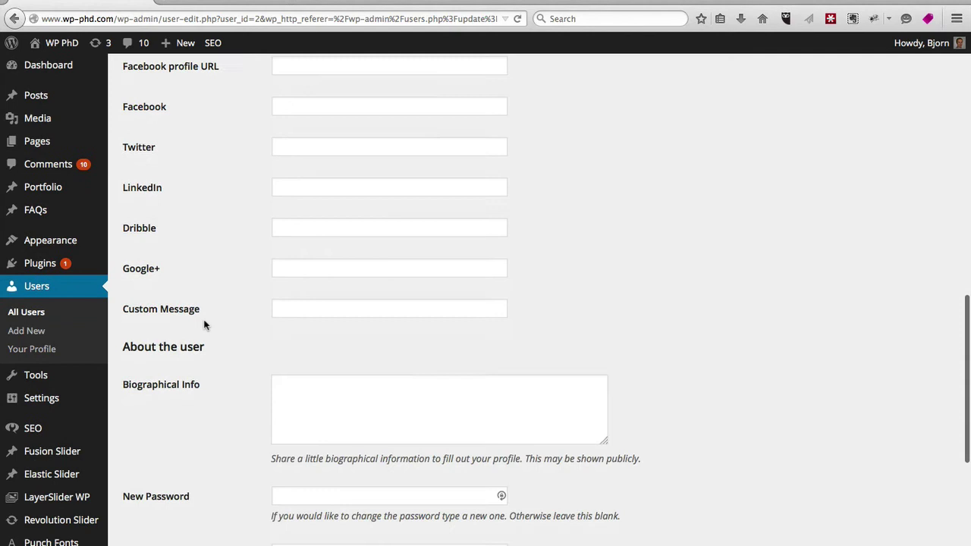
{"action": "scroll", "coordinate": [203, 325], "scroll_direction": "down", "scroll_amount": 4}
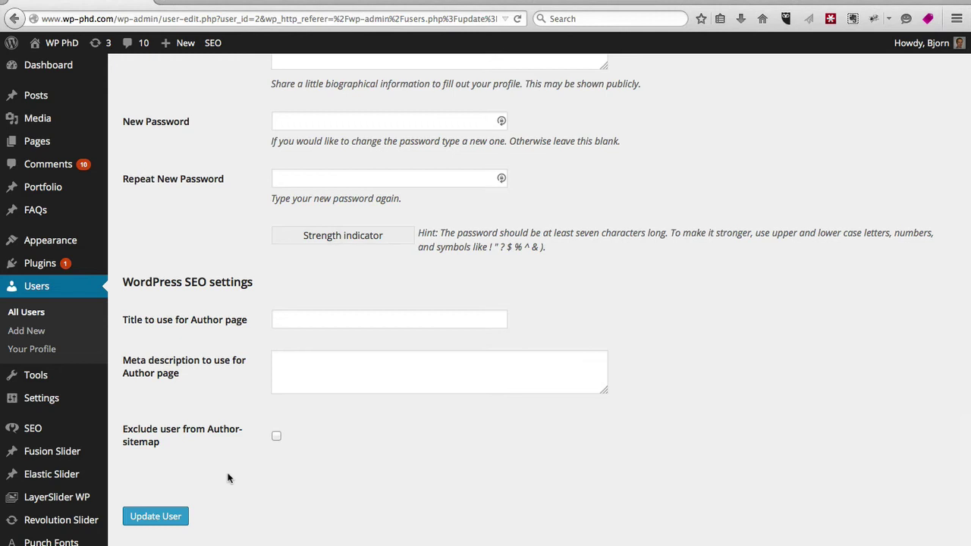
Step: Save the profile with Update User and return to the All Users list
{"action": "left_click", "coordinate": [168, 524]}
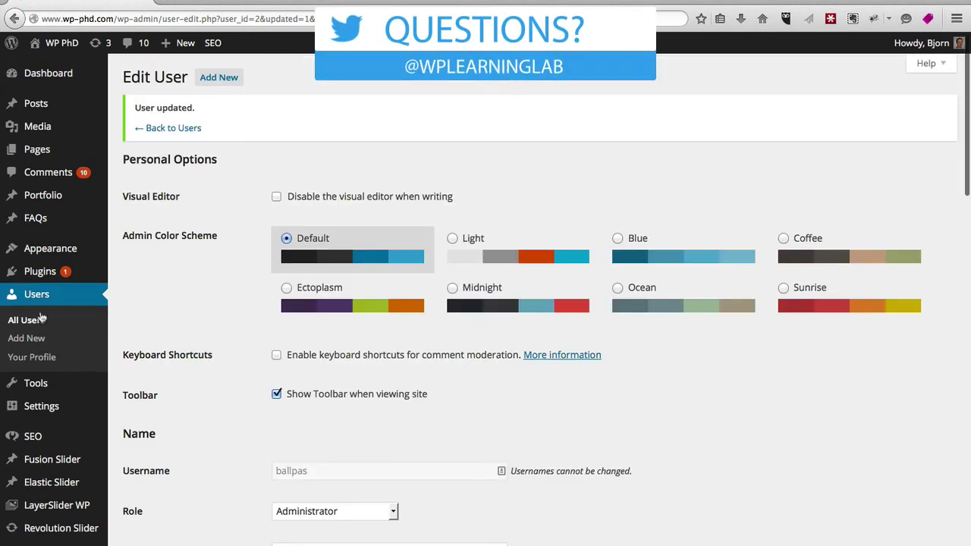
{"action": "left_click", "coordinate": [29, 321]}
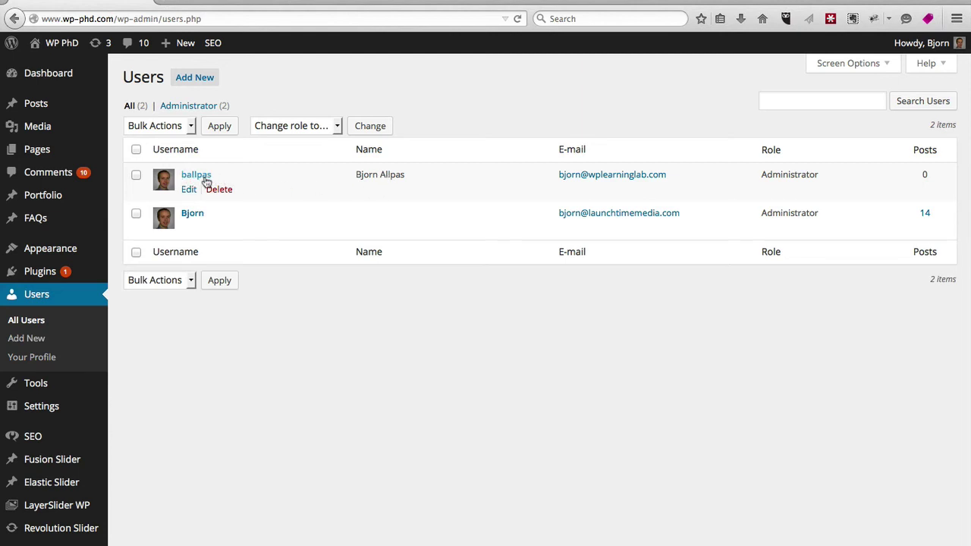
Step: Reopen the new Administrator's Edit User page from its row in the Users list
{"action": "left_click", "coordinate": [187, 190]}
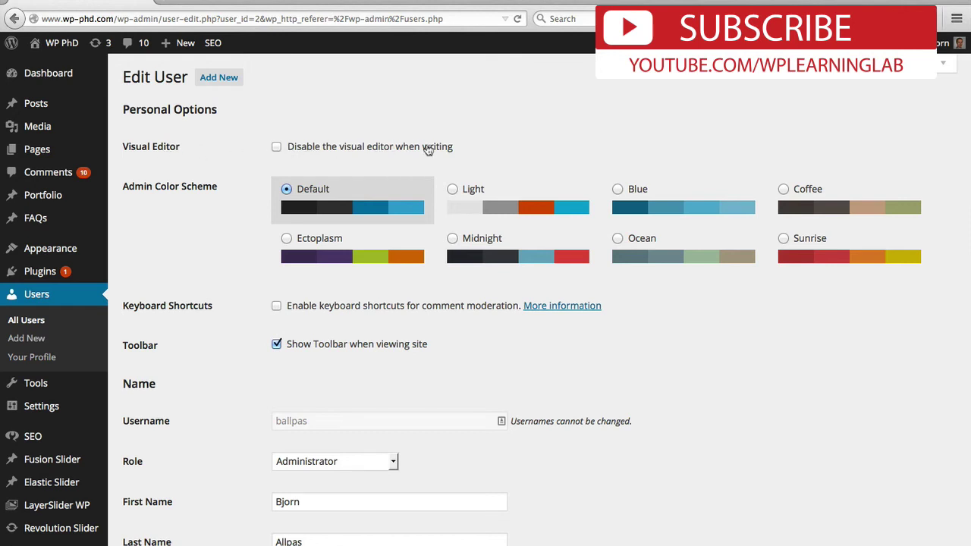
Step: Start a new post, switch it to the Visual editor, and open the Insert Media library
{"action": "mouse_move", "coordinate": [38, 104]}
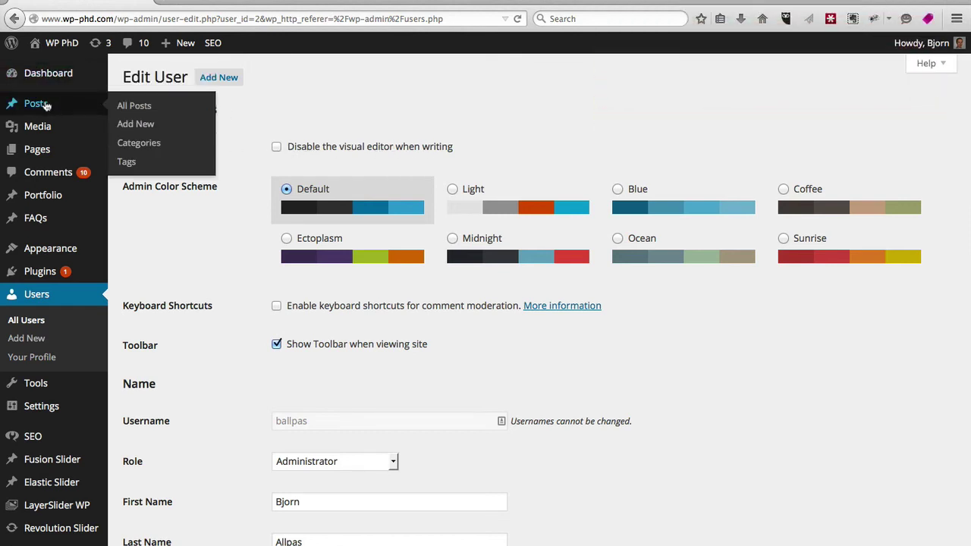
{"action": "left_click", "coordinate": [137, 124]}
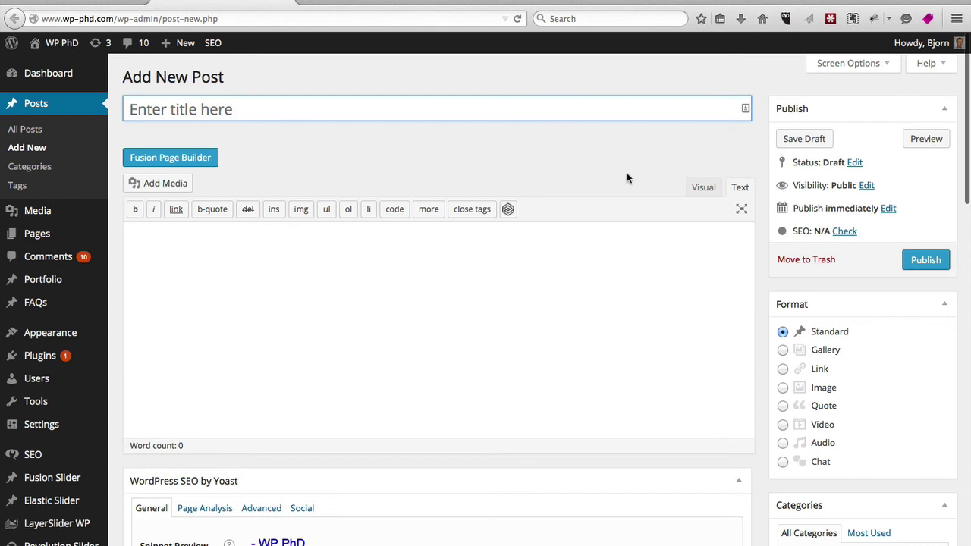
{"action": "left_click", "coordinate": [703, 189]}
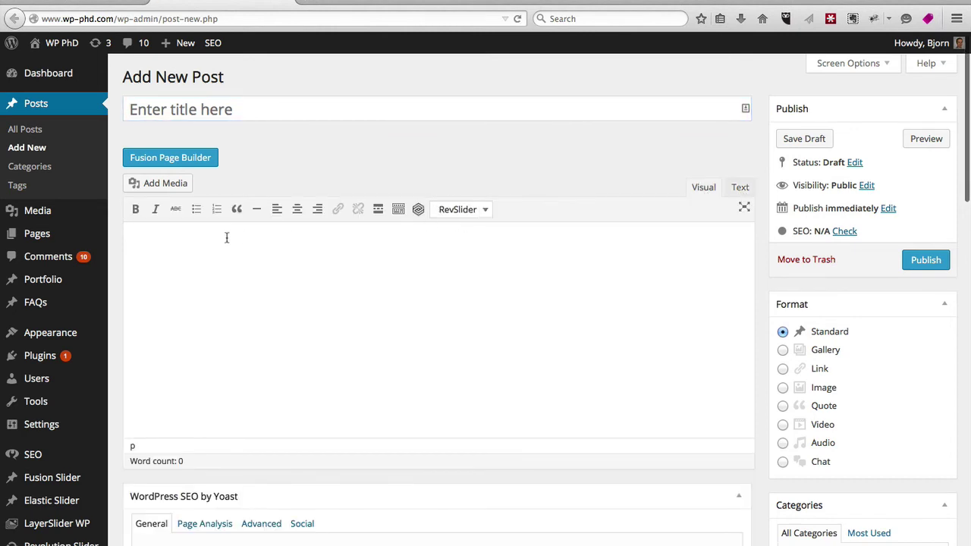
{"action": "left_click", "coordinate": [166, 183]}
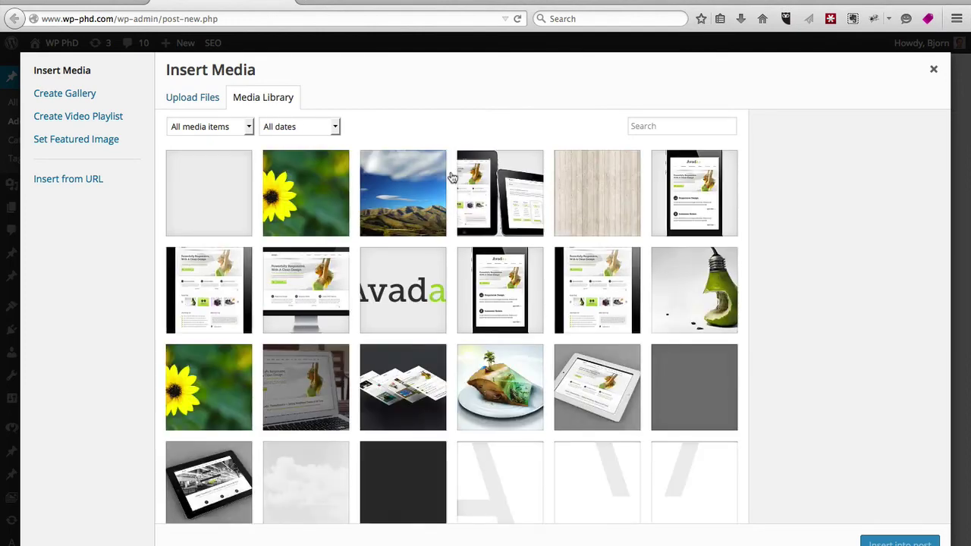
Step: Insert the sunflower image at Full Size (940 × 434) and view the post's HTML in Text mode
{"action": "left_click", "coordinate": [275, 213]}
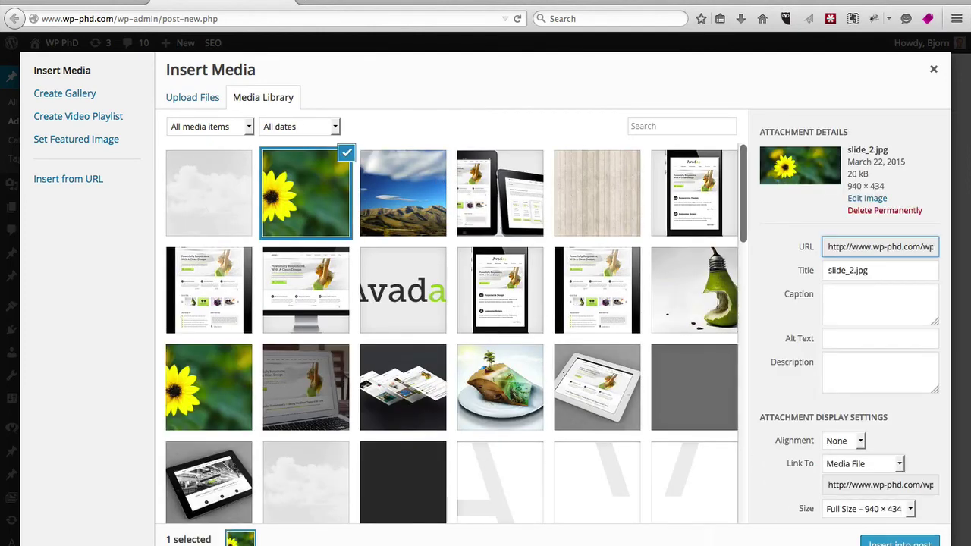
{"action": "left_click", "coordinate": [905, 509]}
{"action": "left_click", "coordinate": [899, 523]}
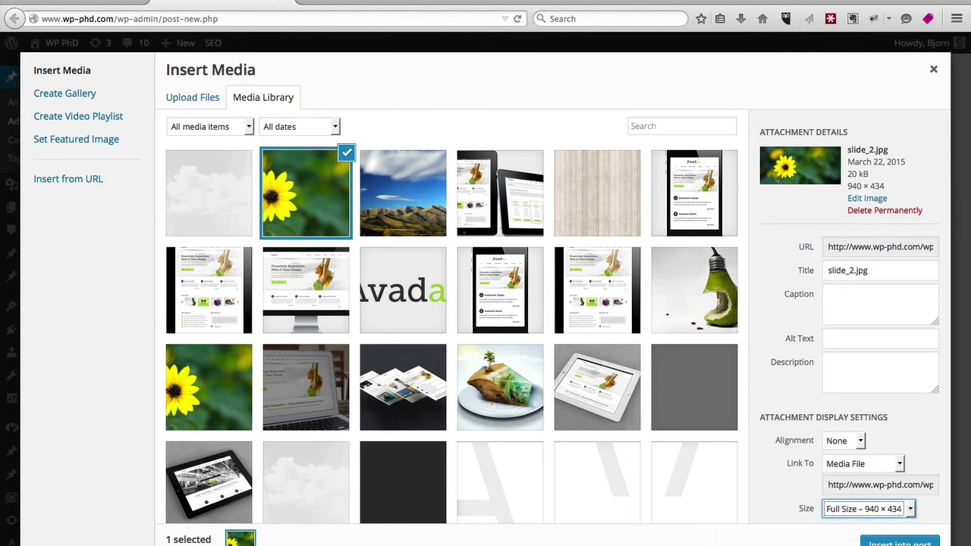
{"action": "left_click", "coordinate": [900, 541]}
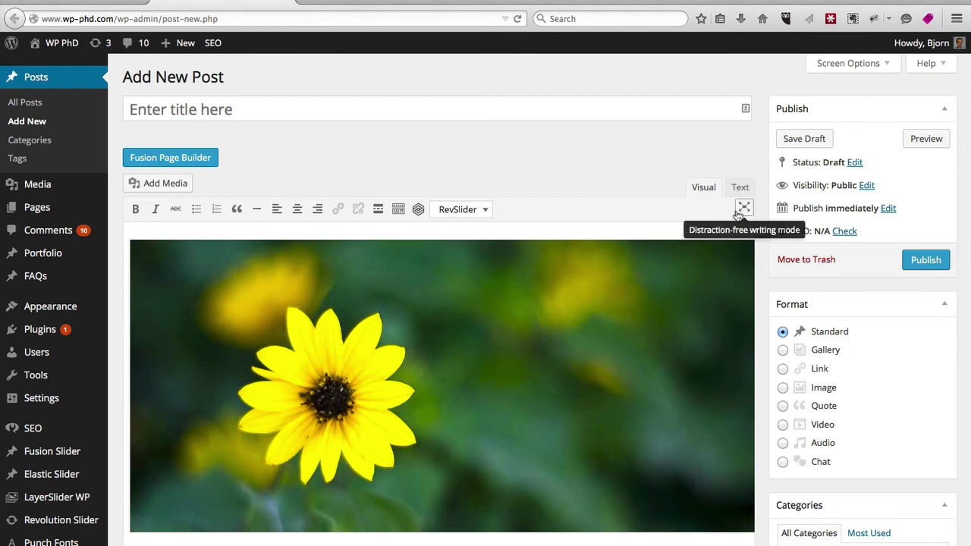
{"action": "left_click", "coordinate": [740, 188]}
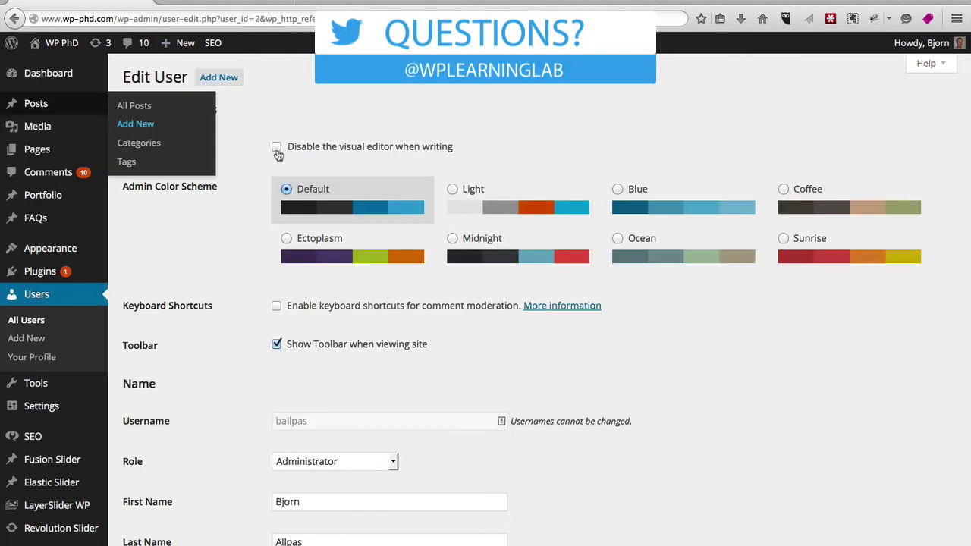
Step: Disable the visual editor for the new user and update the profile
{"action": "left_click", "coordinate": [276, 147]}
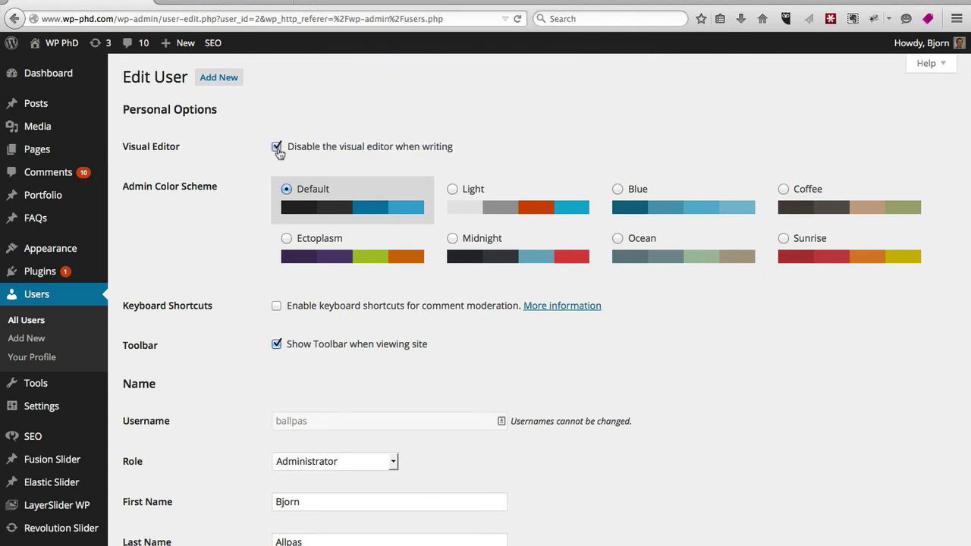
{"action": "scroll", "coordinate": [229, 216], "scroll_direction": "down", "scroll_amount": 20}
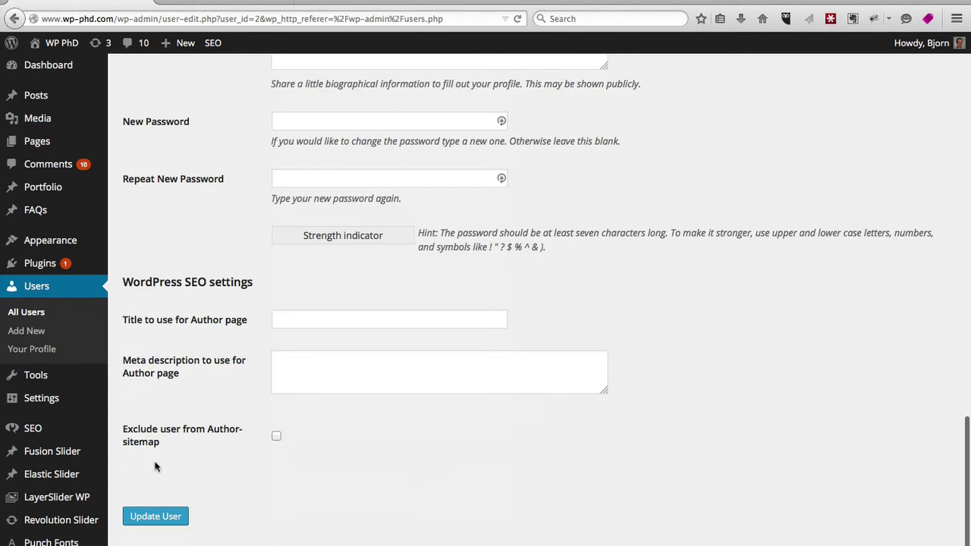
{"action": "left_click", "coordinate": [155, 525]}
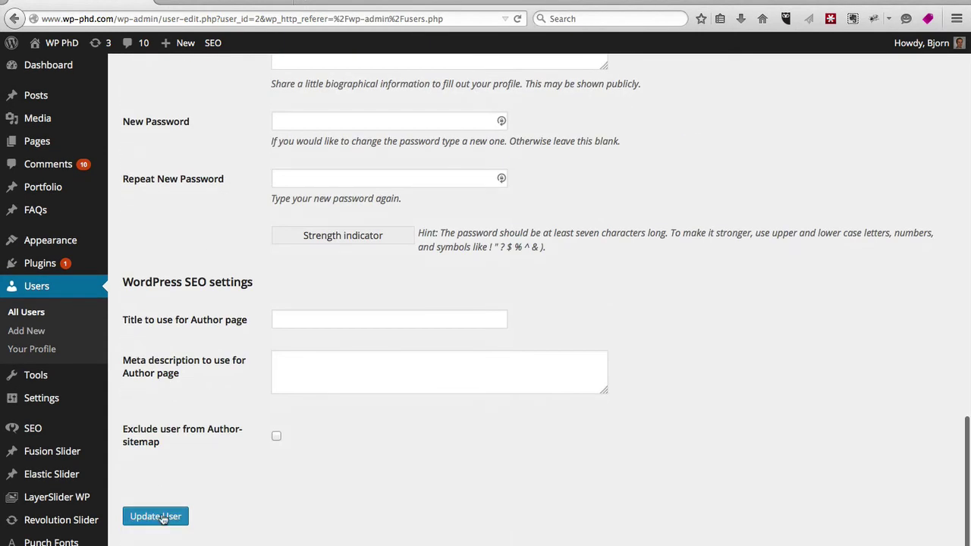
Step: Reload the Add New Post page, discarding its unsaved content
{"action": "left_click", "coordinate": [199, 2]}
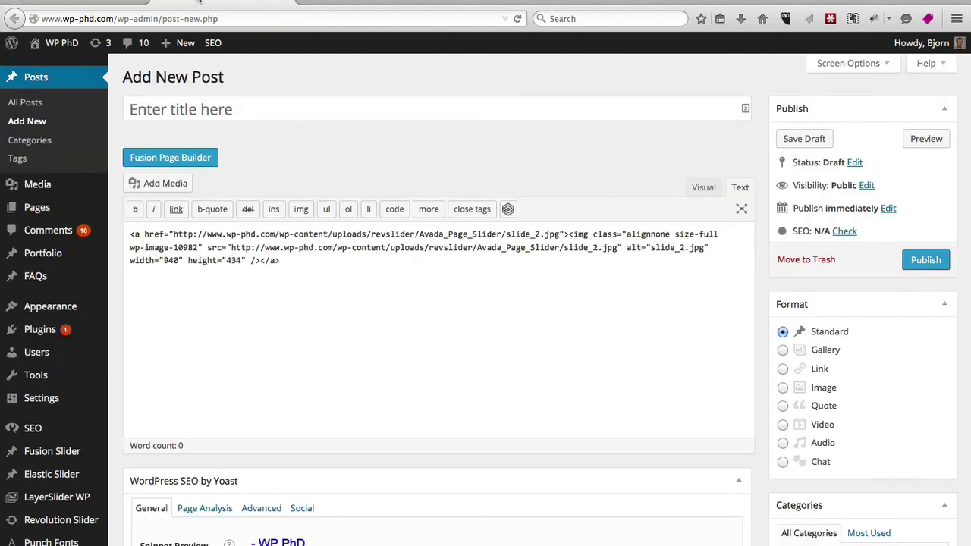
{"action": "left_click", "coordinate": [519, 21]}
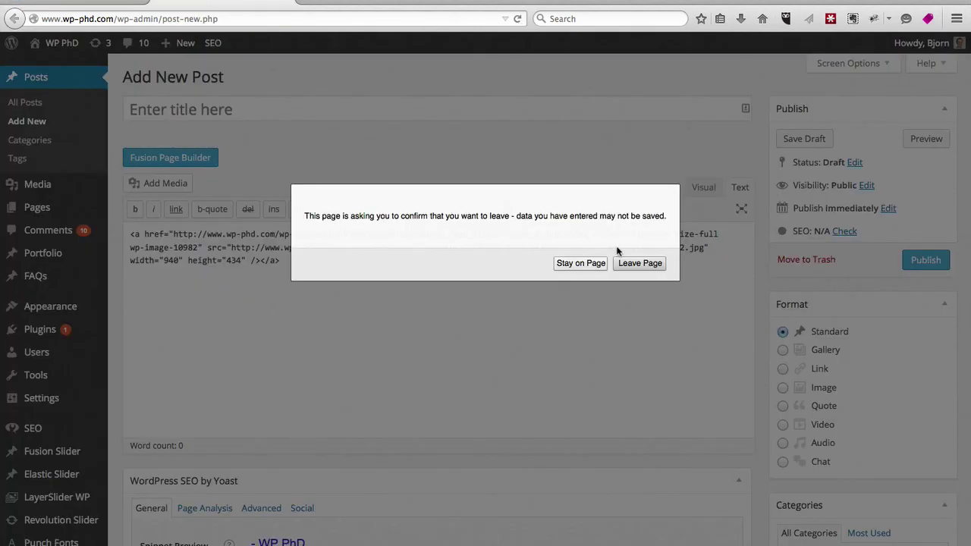
{"action": "left_click", "coordinate": [629, 265]}
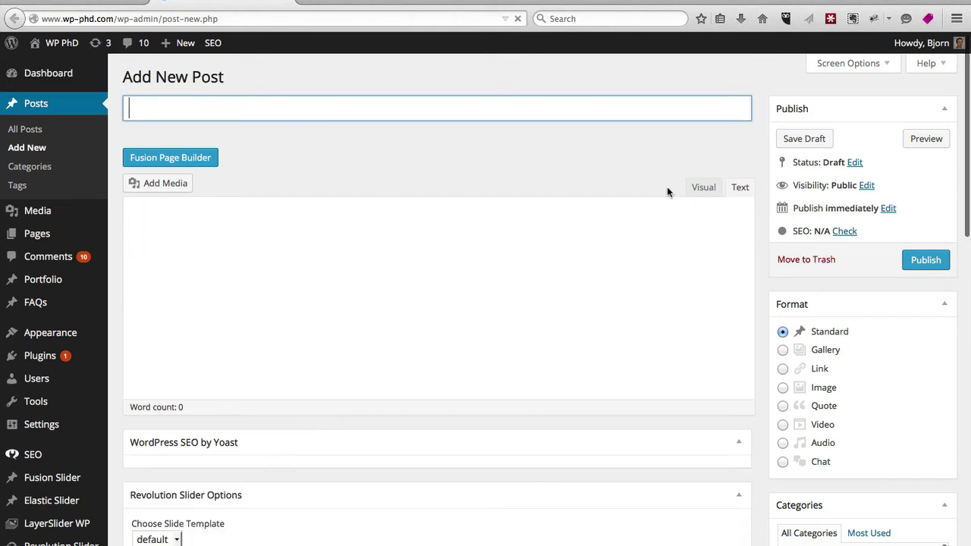
Step: Open your own profile for editing from the All Users list
{"action": "left_click", "coordinate": [116, 4]}
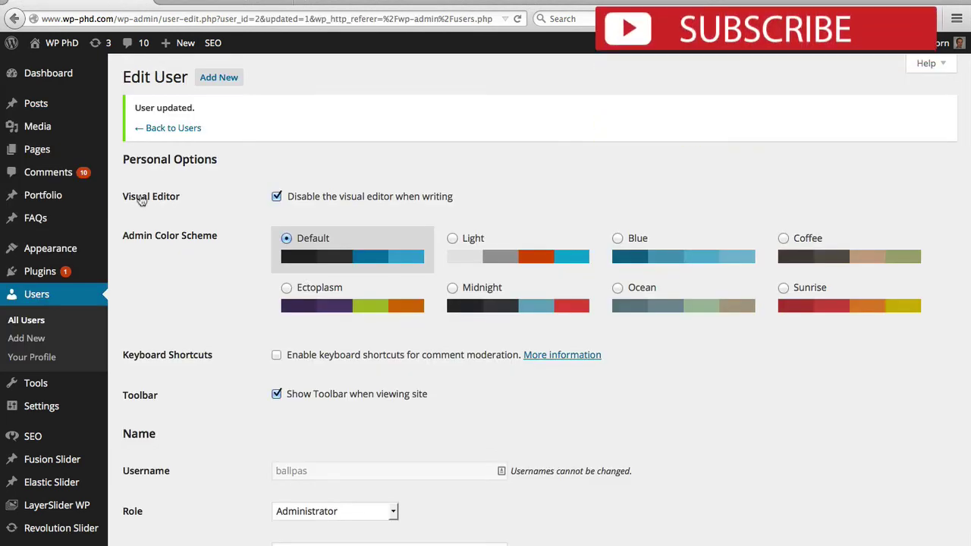
{"action": "left_click", "coordinate": [28, 322]}
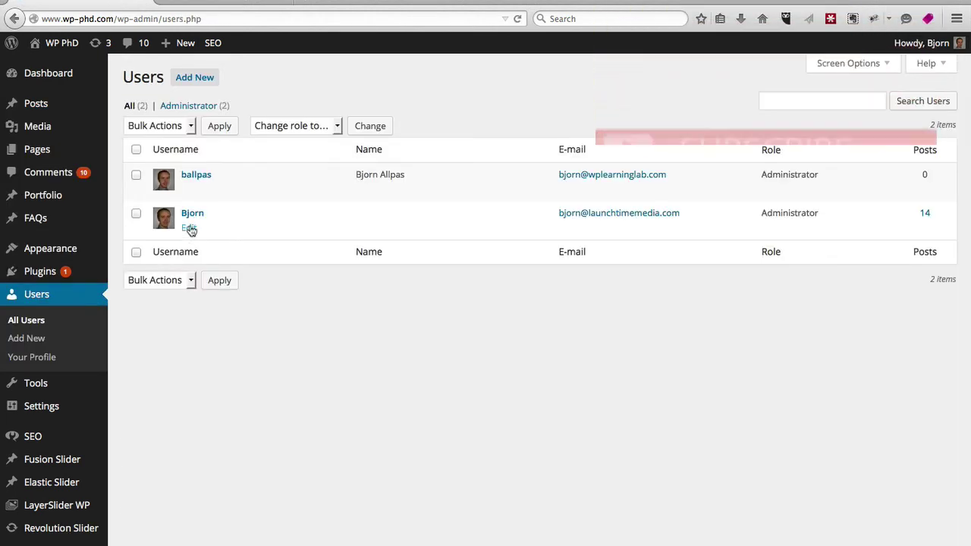
{"action": "left_click", "coordinate": [190, 228]}
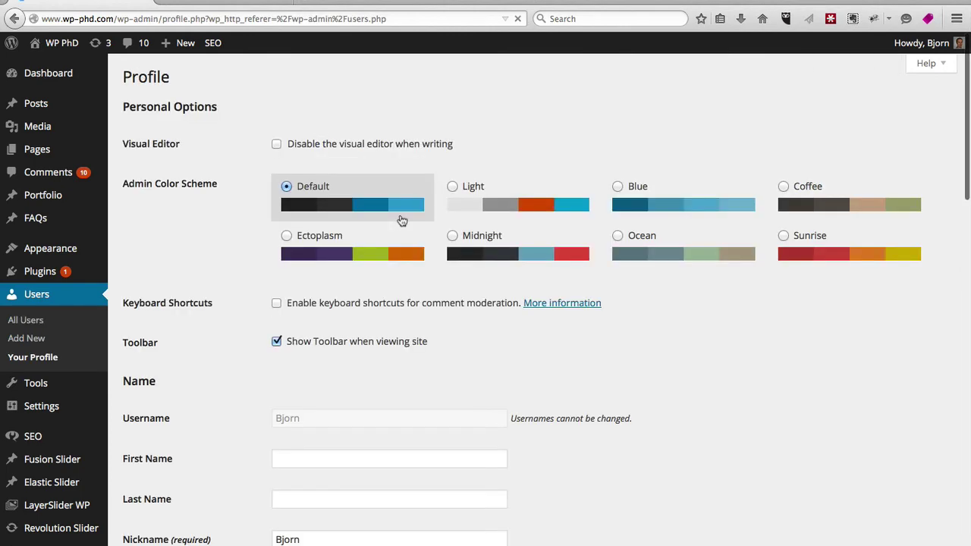
Step: Save your profile with the visual editor disabled, then reload Add New Post to see the text-only editor
{"action": "scroll", "coordinate": [201, 311], "scroll_direction": "down", "scroll_amount": 15}
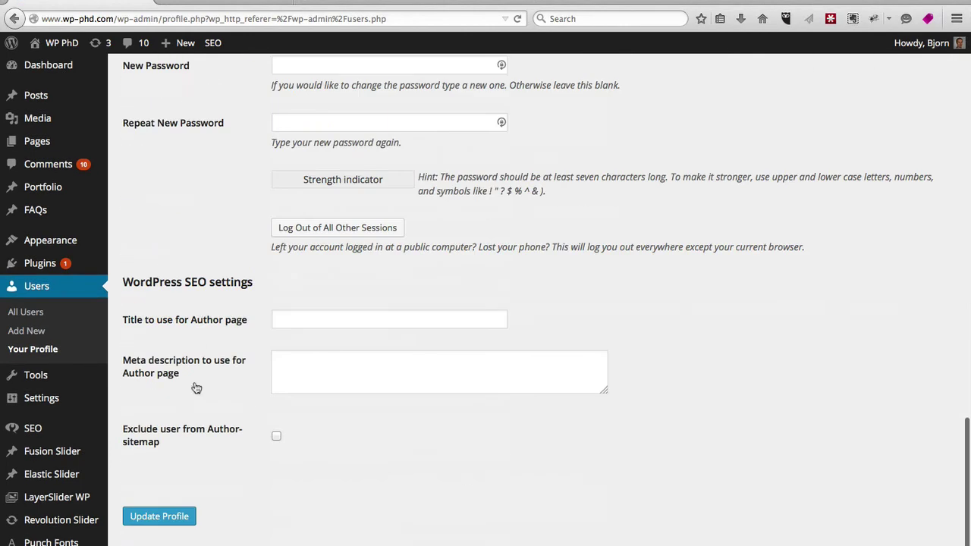
{"action": "left_click", "coordinate": [159, 518]}
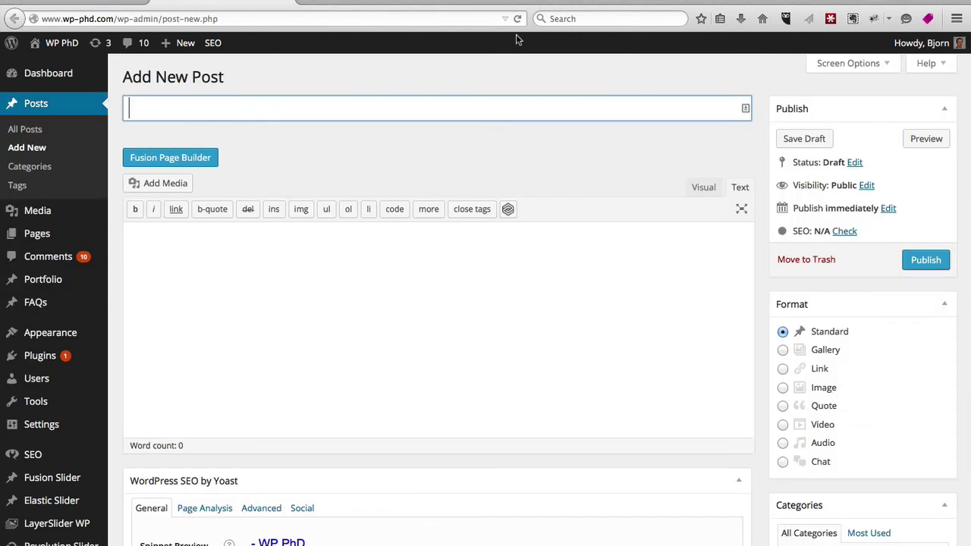
{"action": "left_click", "coordinate": [517, 18]}
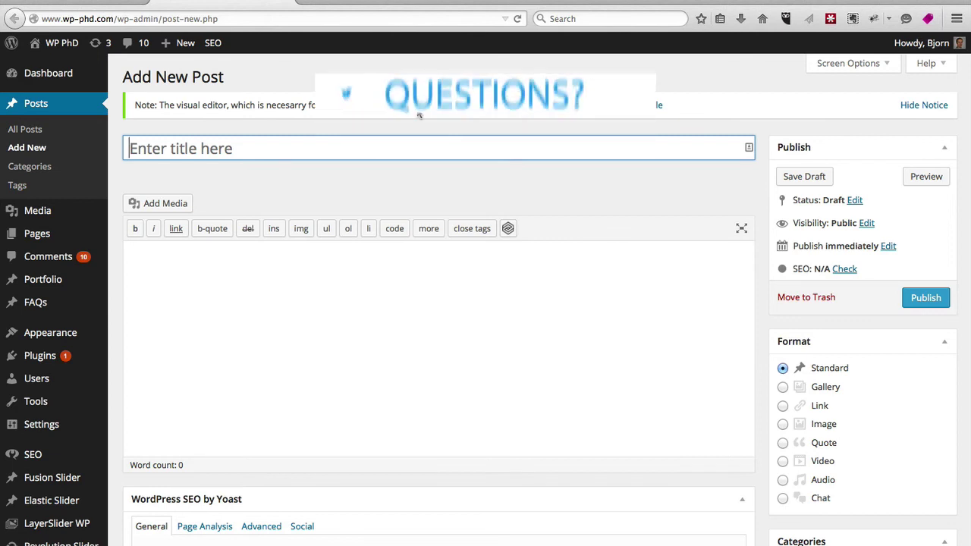
{"action": "left_click", "coordinate": [499, 264]}
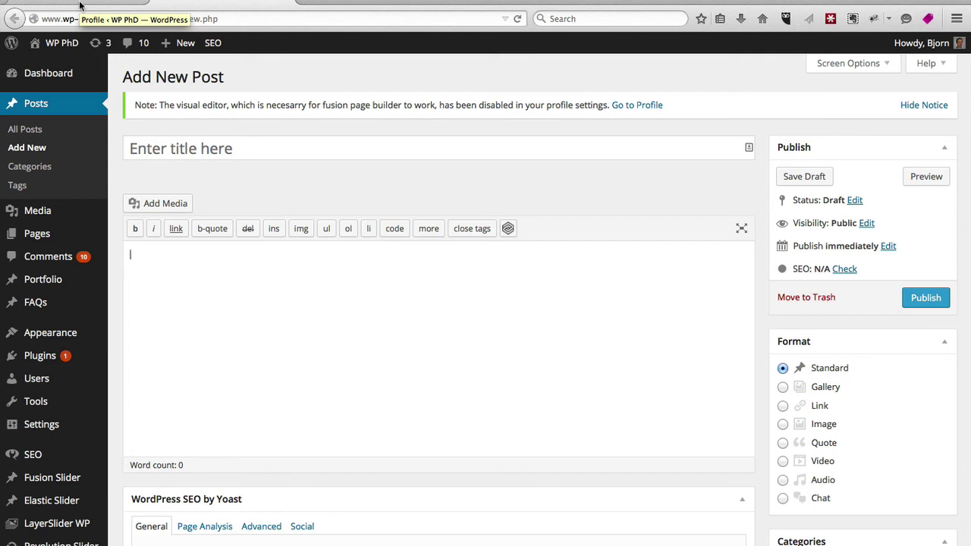
{"action": "left_click", "coordinate": [80, 6]}
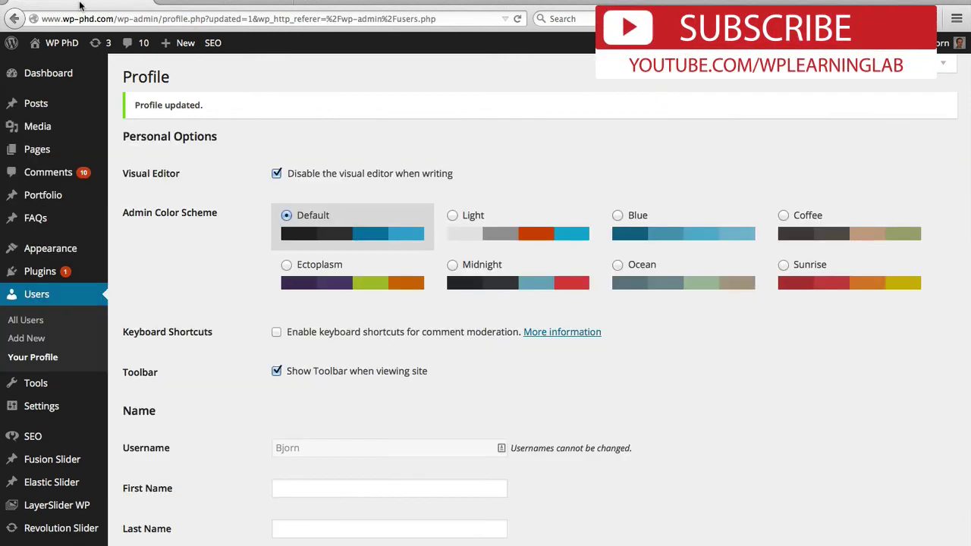
{"action": "scroll", "coordinate": [240, 288], "scroll_direction": "down", "scroll_amount": 3}
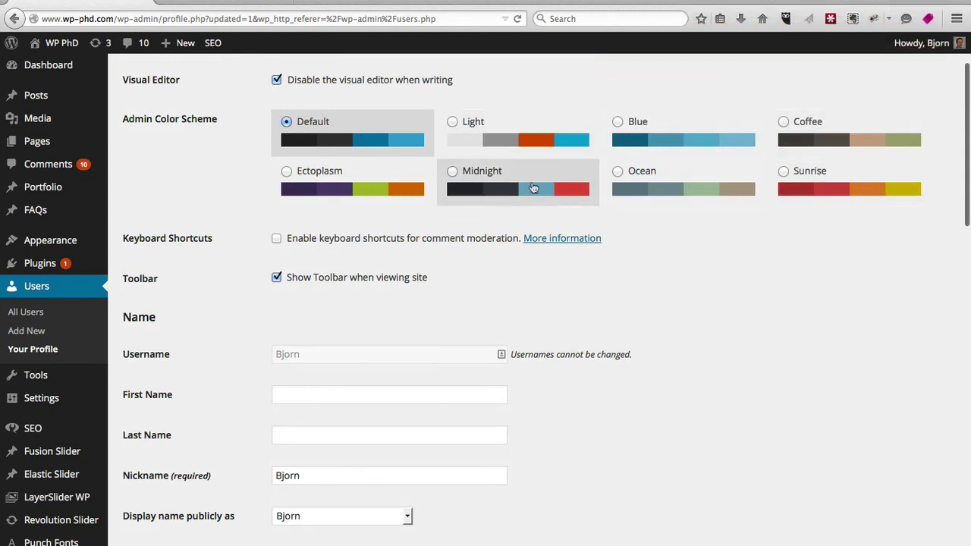
{"action": "left_click", "coordinate": [800, 193]}
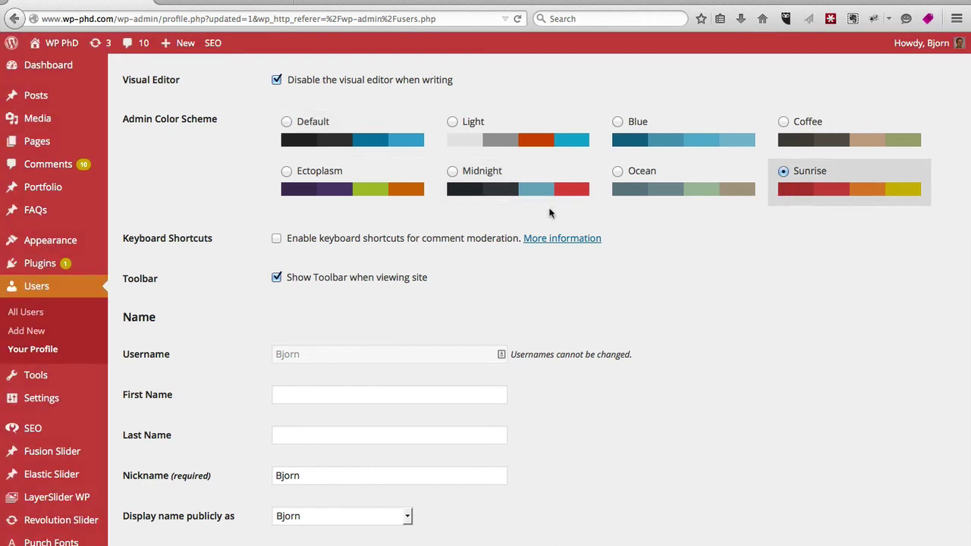
{"action": "left_click", "coordinate": [654, 184]}
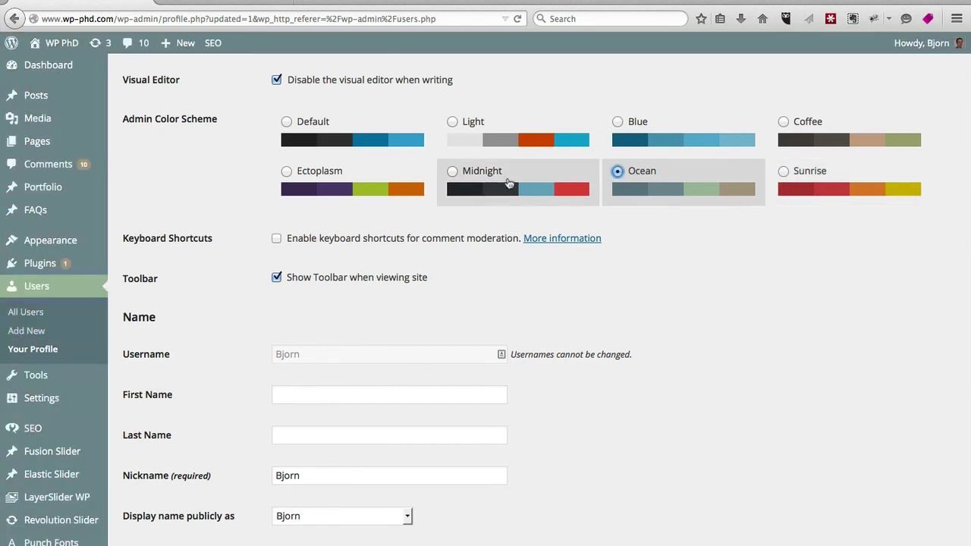
{"action": "left_click", "coordinate": [472, 173]}
{"action": "left_click", "coordinate": [321, 171]}
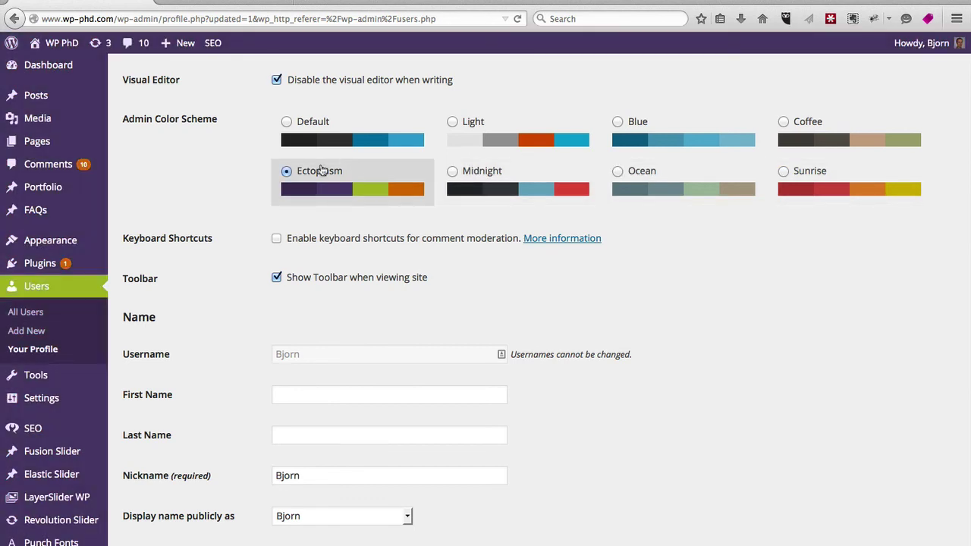
{"action": "left_click", "coordinate": [307, 125]}
{"action": "scroll", "coordinate": [233, 230], "scroll_direction": "down", "scroll_amount": 2}
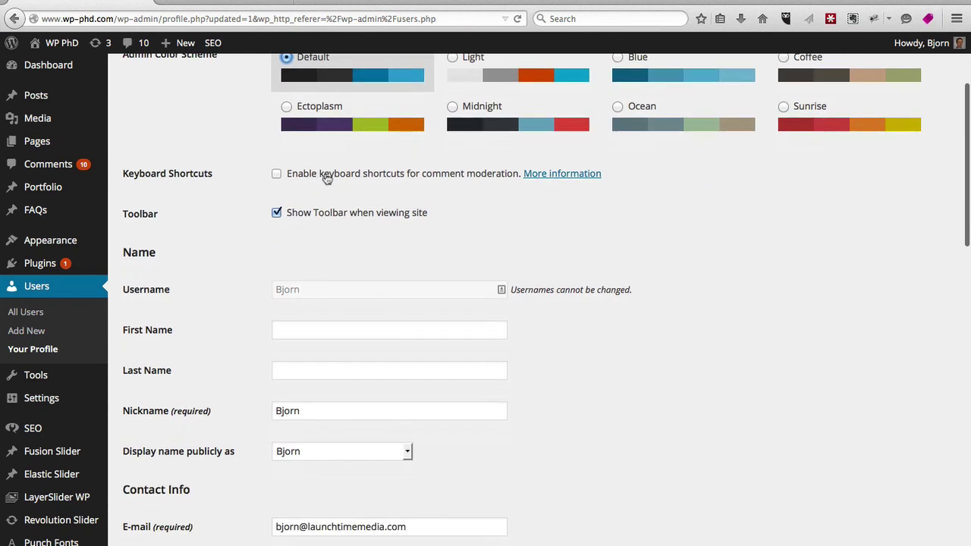
Step: Toggle keyboard shortcuts for comment moderation on and off, then view the front page with its toolbar
{"action": "left_click", "coordinate": [276, 175]}
{"action": "left_click", "coordinate": [277, 174]}
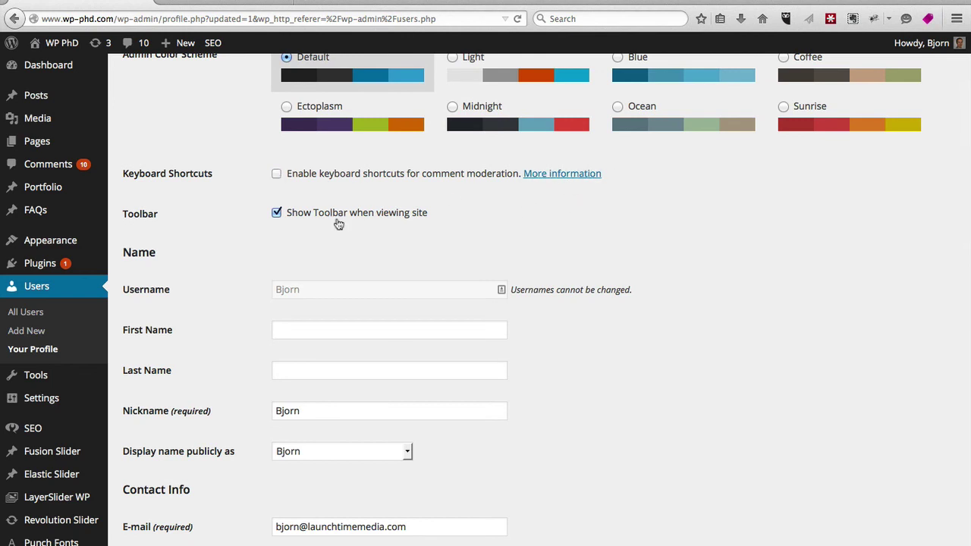
{"action": "left_click", "coordinate": [243, 4]}
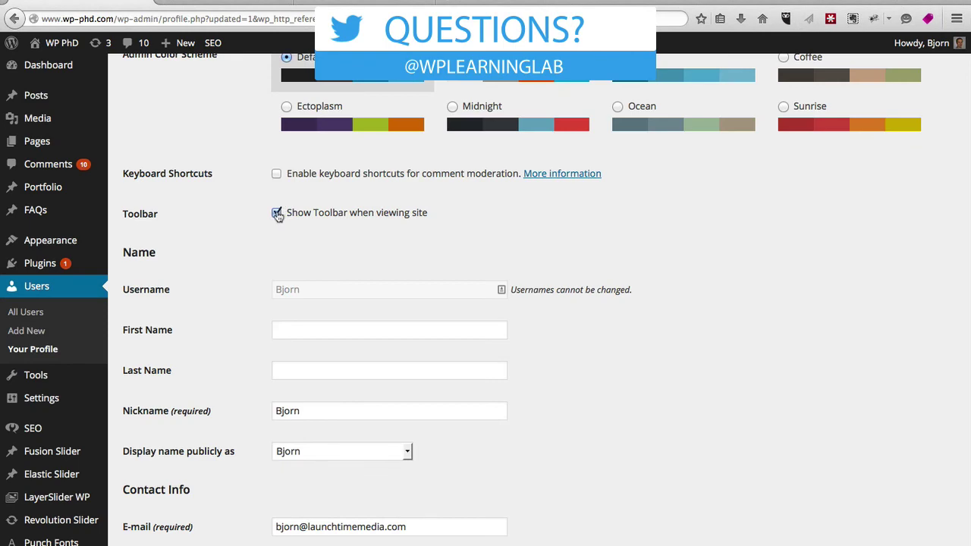
Step: Turn off Show Toolbar when viewing site and reload the front page to confirm it's hidden
{"action": "left_click", "coordinate": [276, 210]}
{"action": "scroll", "coordinate": [217, 314], "scroll_direction": "down", "scroll_amount": 15}
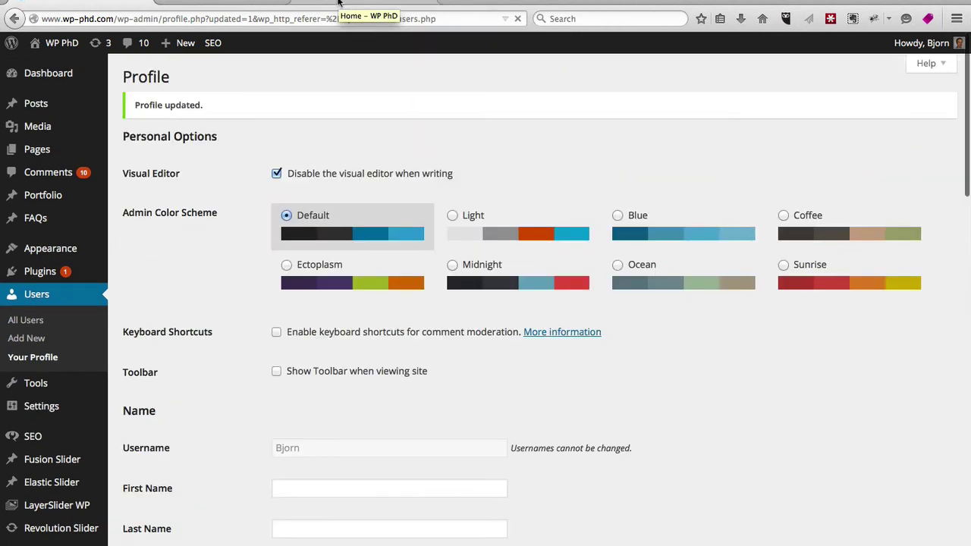
{"action": "left_click", "coordinate": [349, 6]}
{"action": "left_click", "coordinate": [518, 20]}
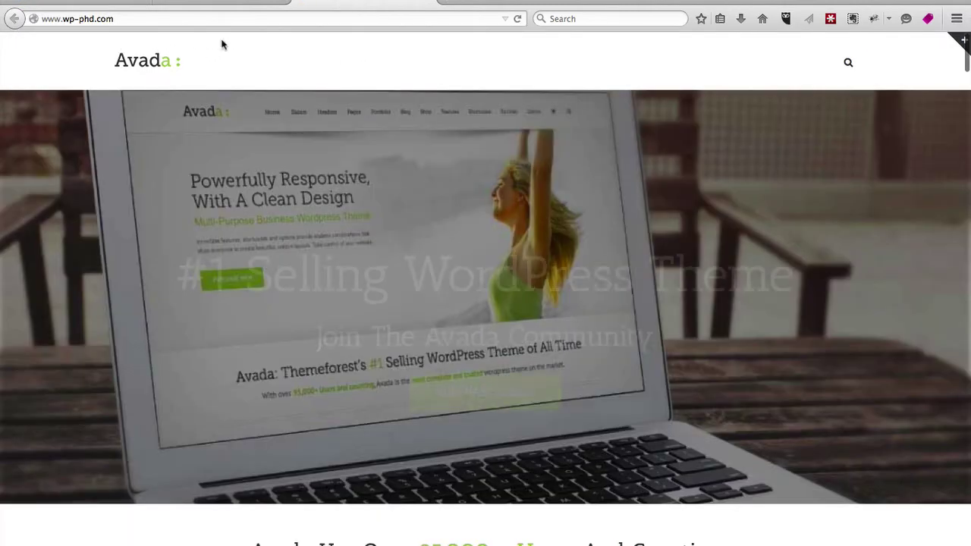
Step: Re-enable Show Toolbar when viewing site, update the profile, and reload the front page
{"action": "left_click", "coordinate": [102, 6]}
{"action": "left_click", "coordinate": [276, 371]}
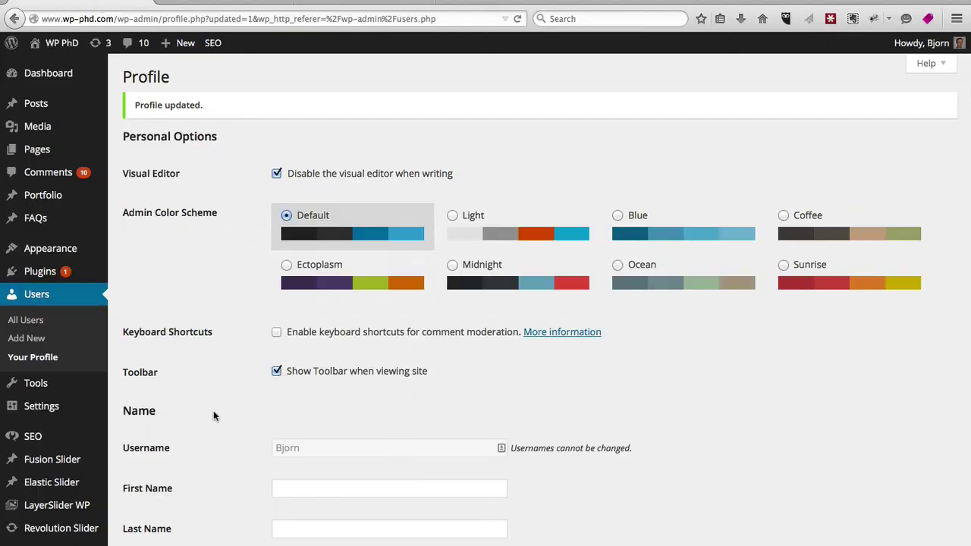
{"action": "scroll", "coordinate": [213, 410], "scroll_direction": "down", "scroll_amount": 15}
{"action": "left_click", "coordinate": [170, 515]}
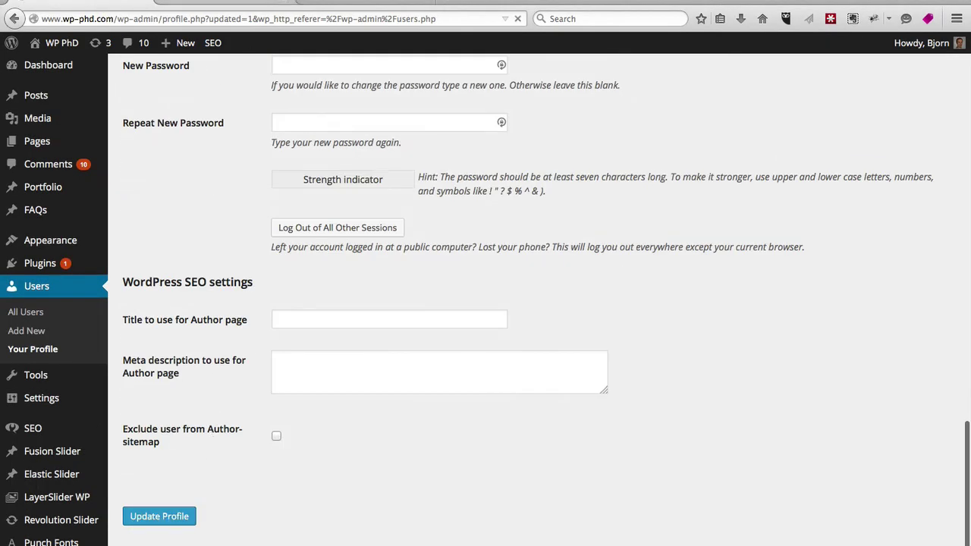
{"action": "left_click", "coordinate": [364, 5]}
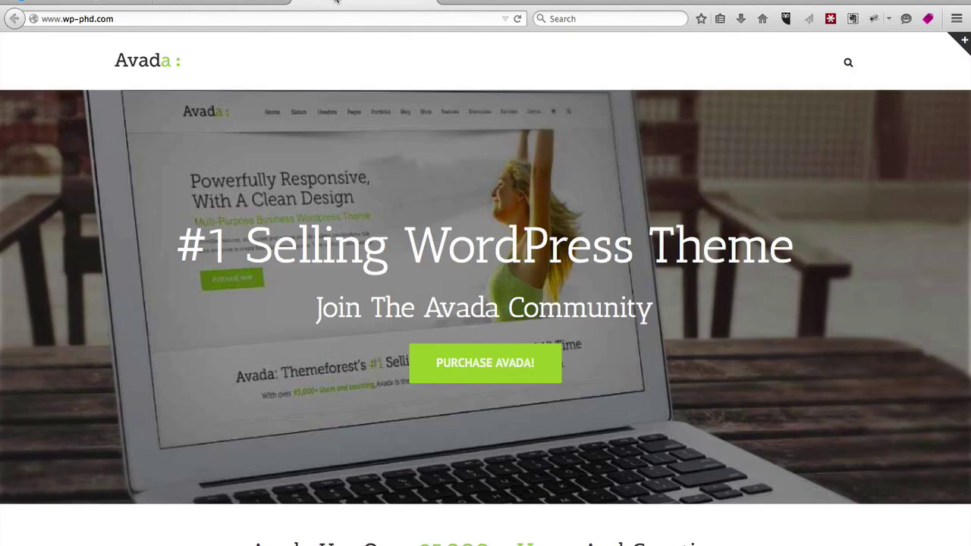
{"action": "left_click", "coordinate": [518, 19]}
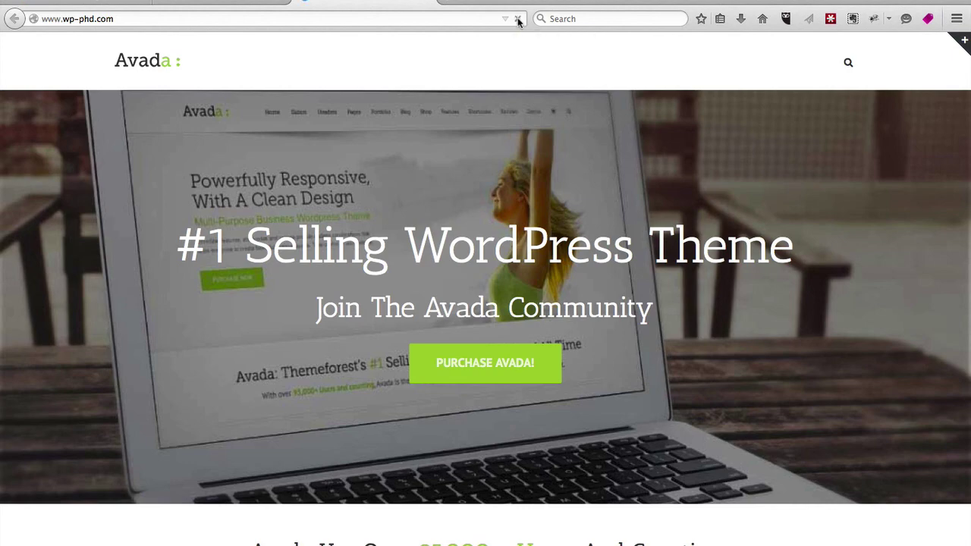